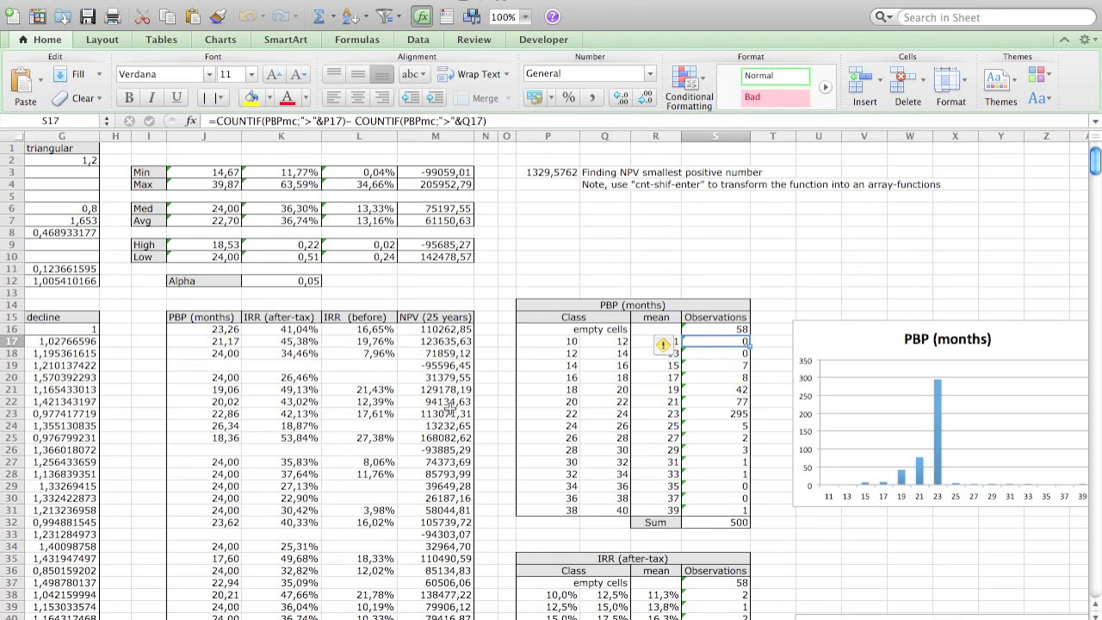
click(552, 16)
text(h)
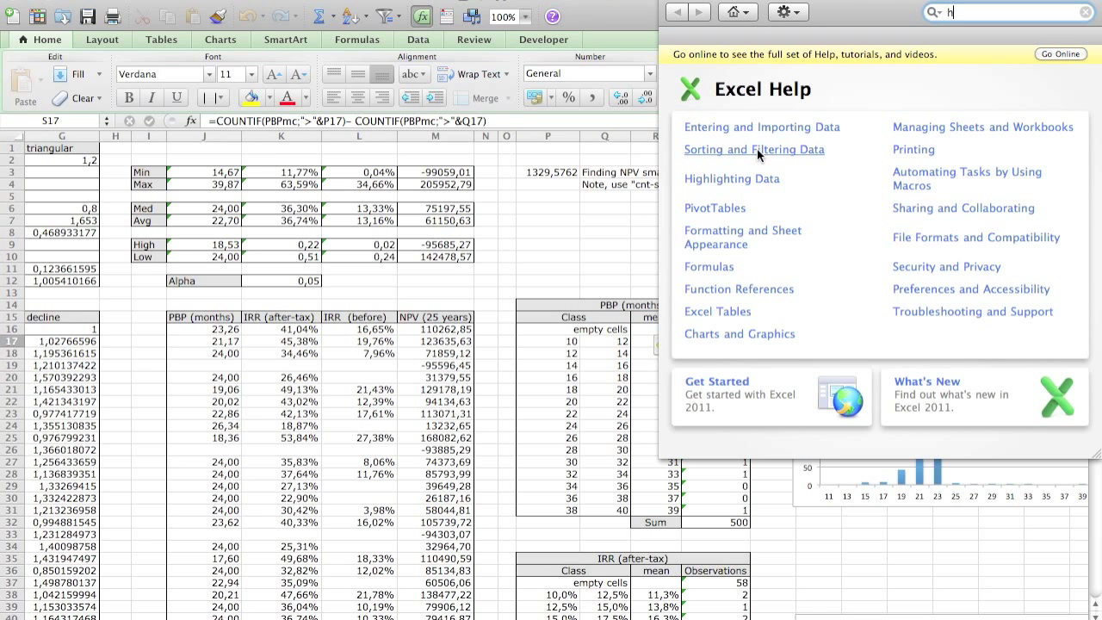
text(istogram)
key(Return)
click(763, 68)
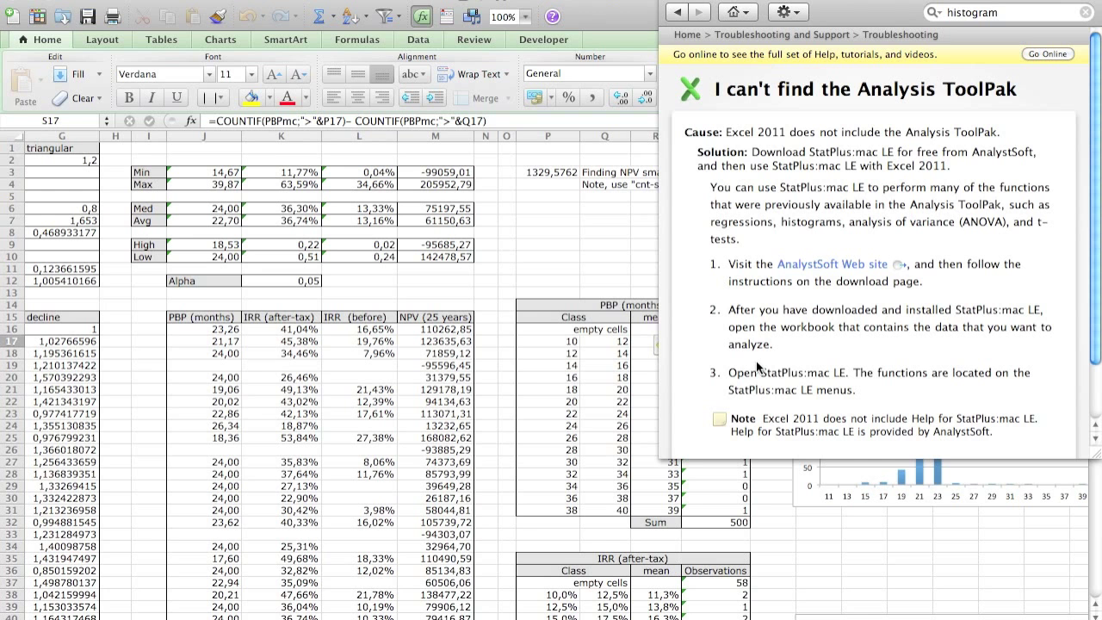
key(super+w)
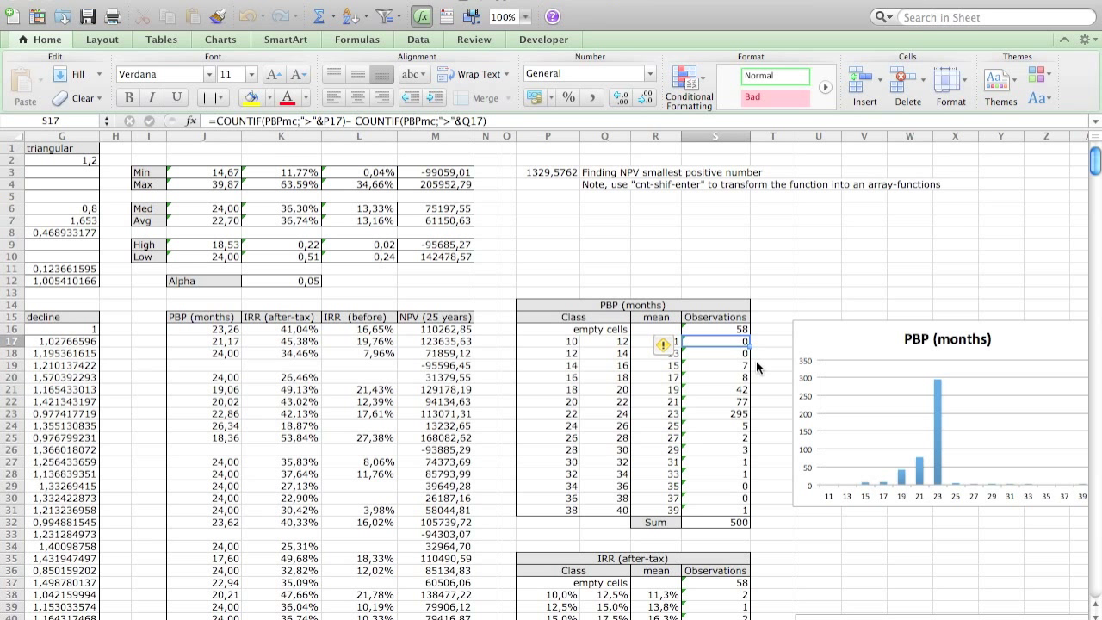
click(135, 169)
click(141, 185)
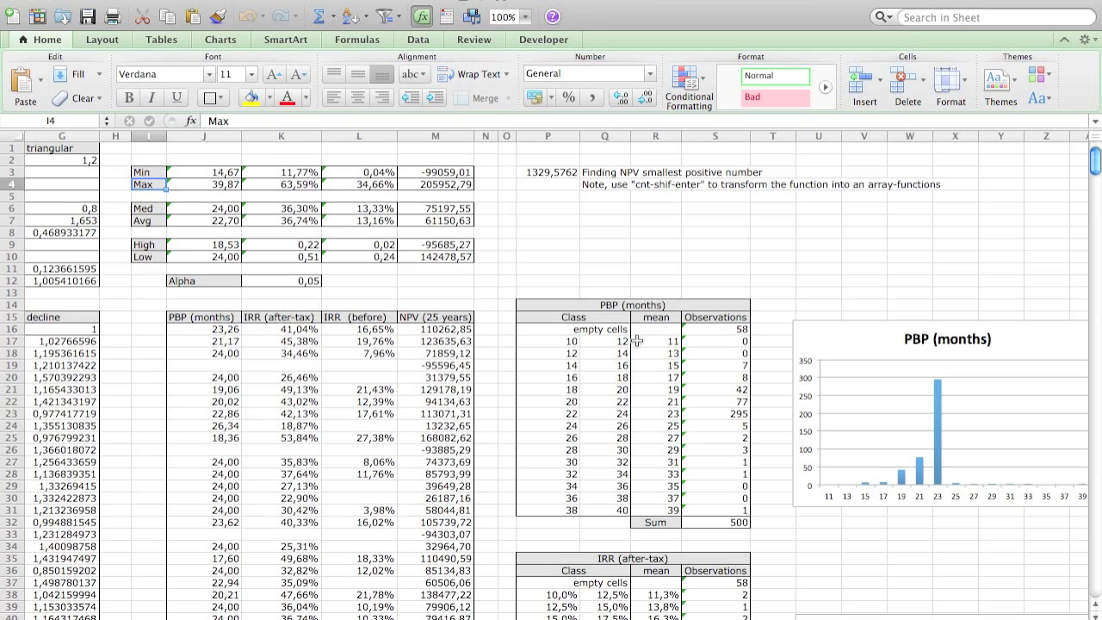
click(567, 343)
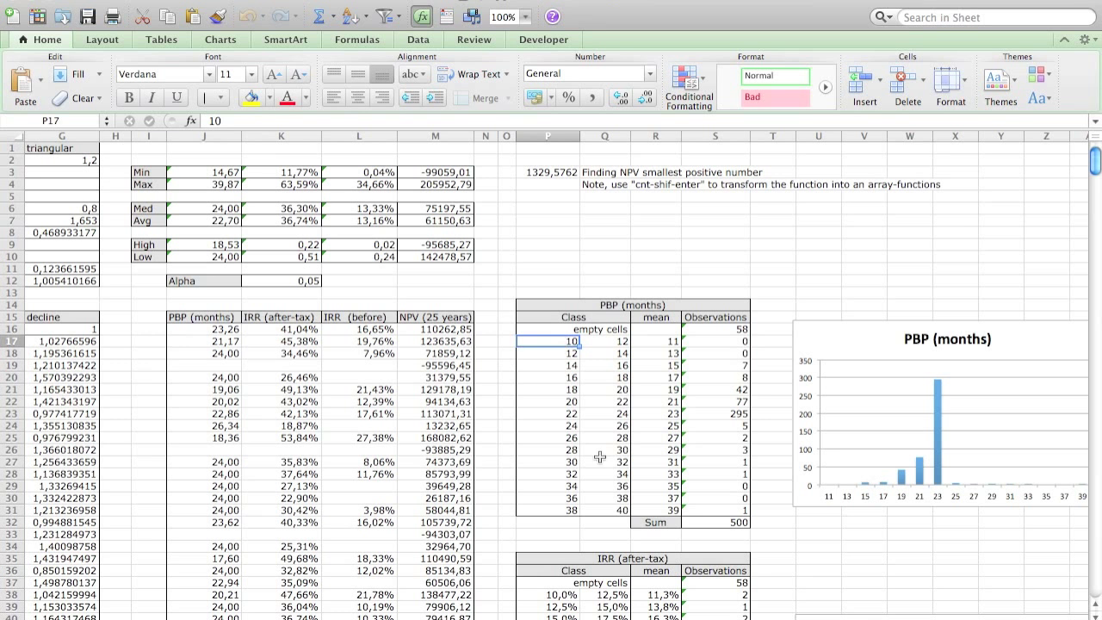
click(611, 511)
click(558, 342)
key(Right)
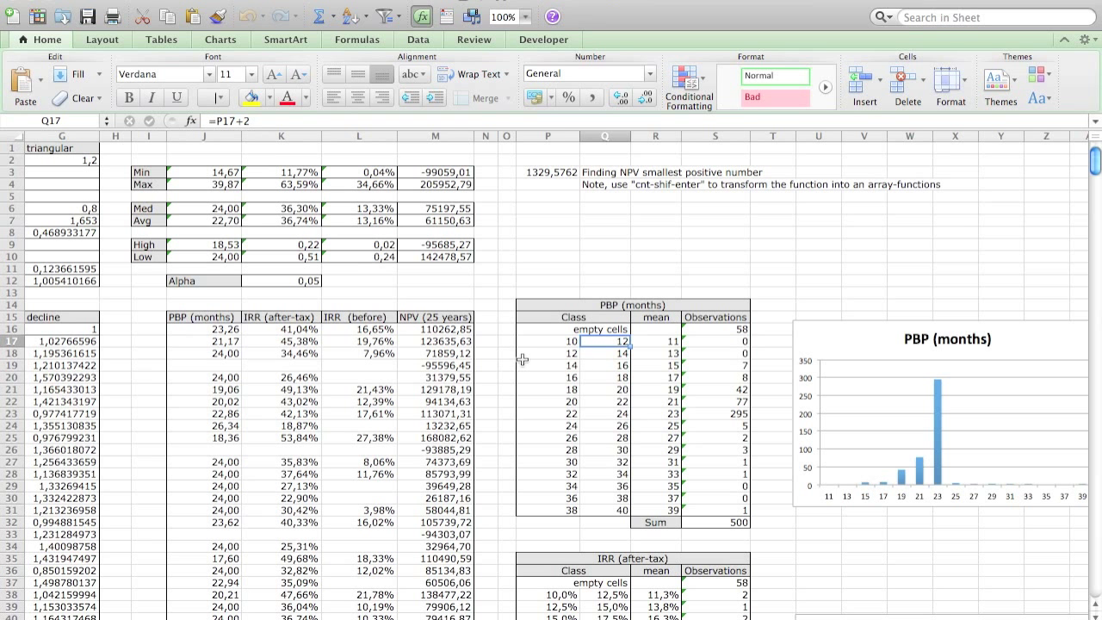
key(Down)
key(Down)
key(Down)
key(Down)
key(Down)
key(Down)
key(Down)
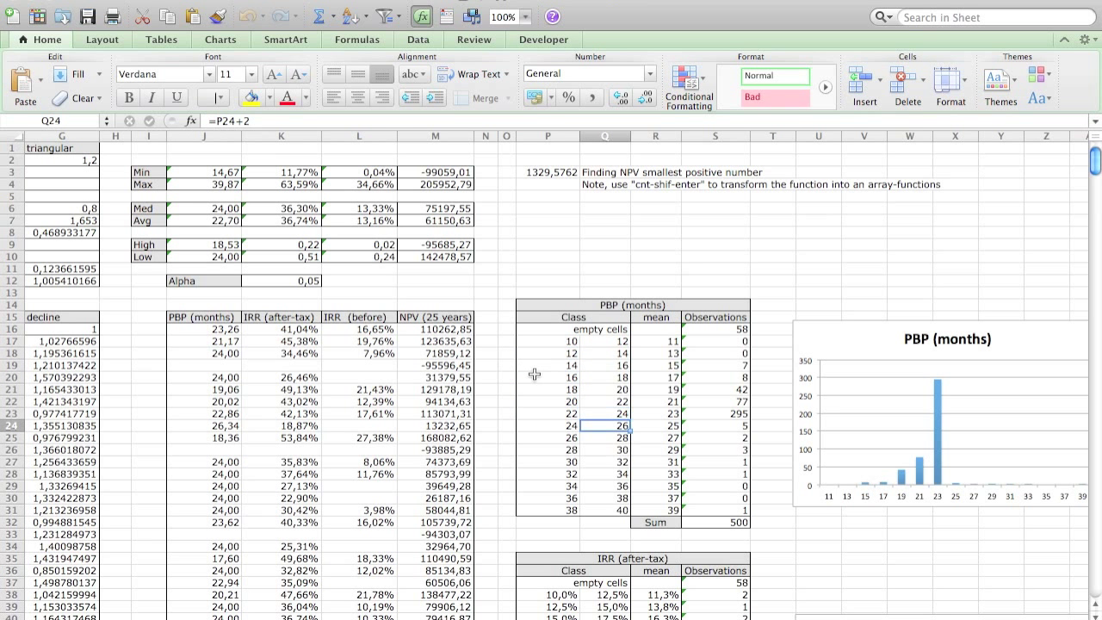
click(557, 343)
drag(557, 345, 596, 511)
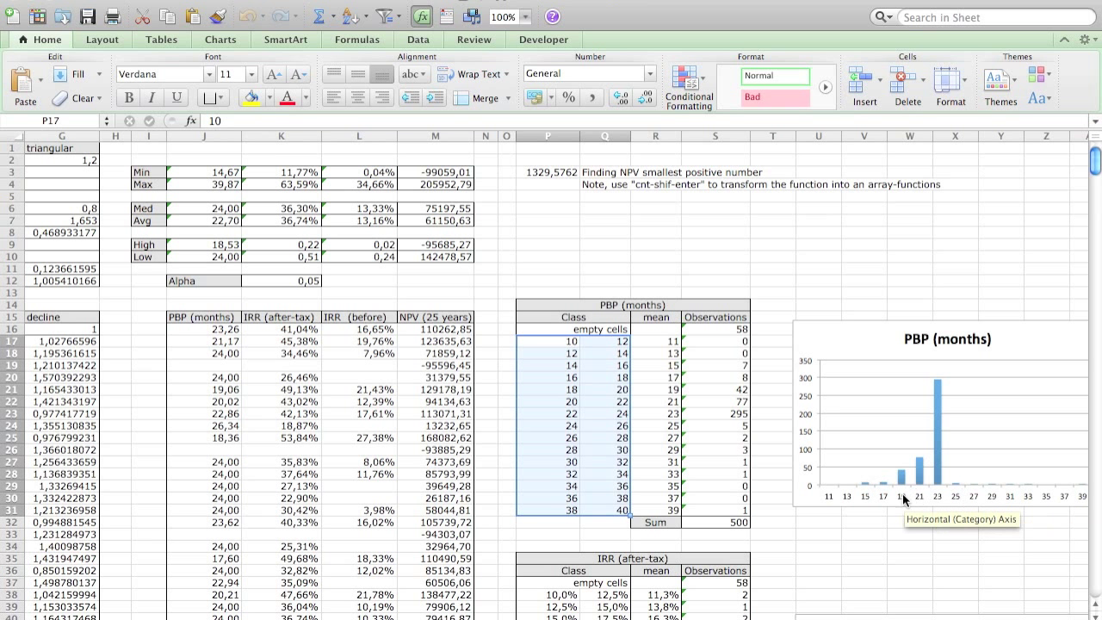
click(656, 341)
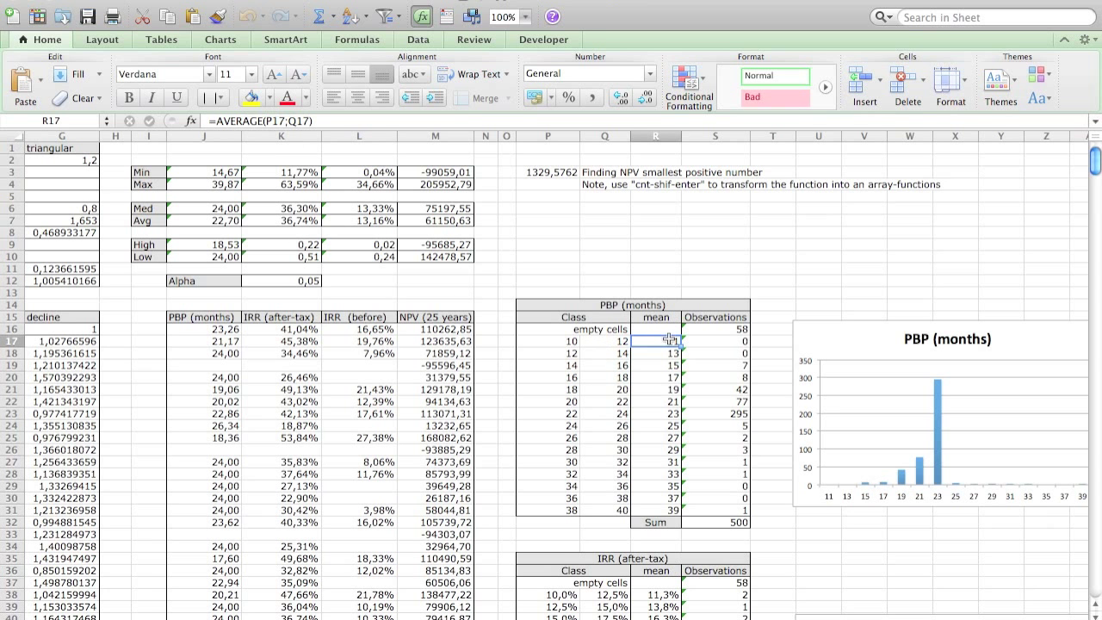
scroll(582, 368, down, 1)
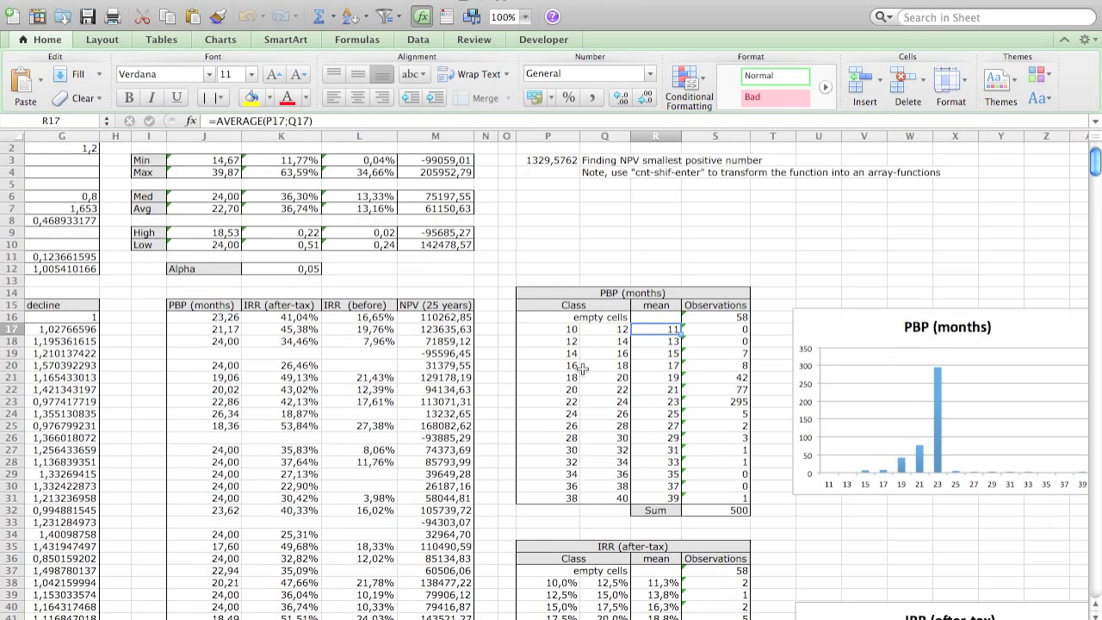
scroll(582, 368, down, 7)
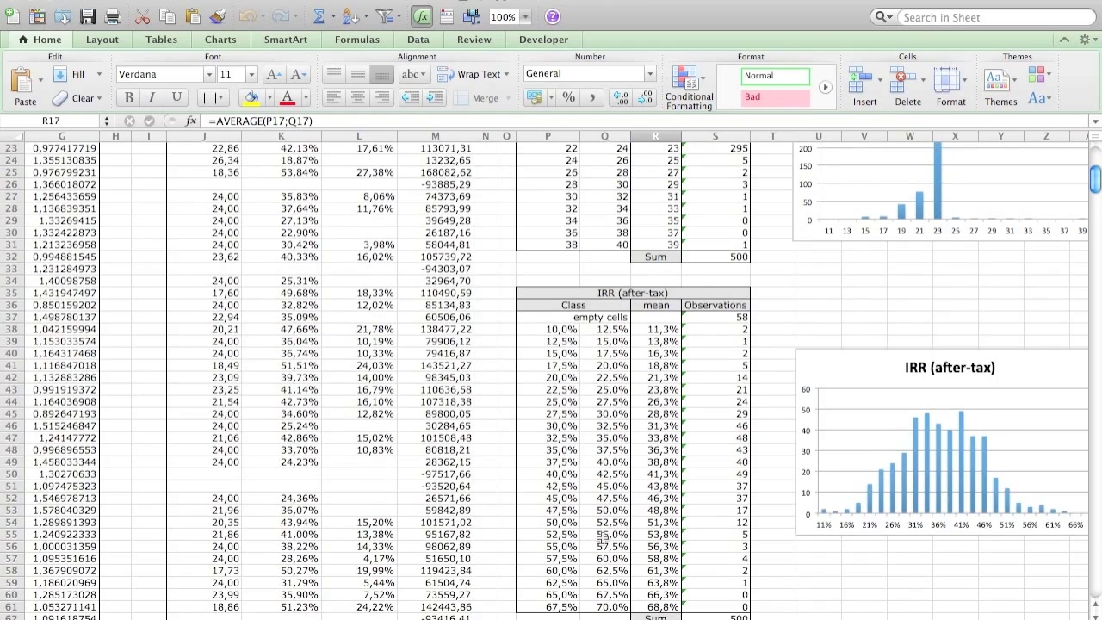
scroll(602, 535, up, 5)
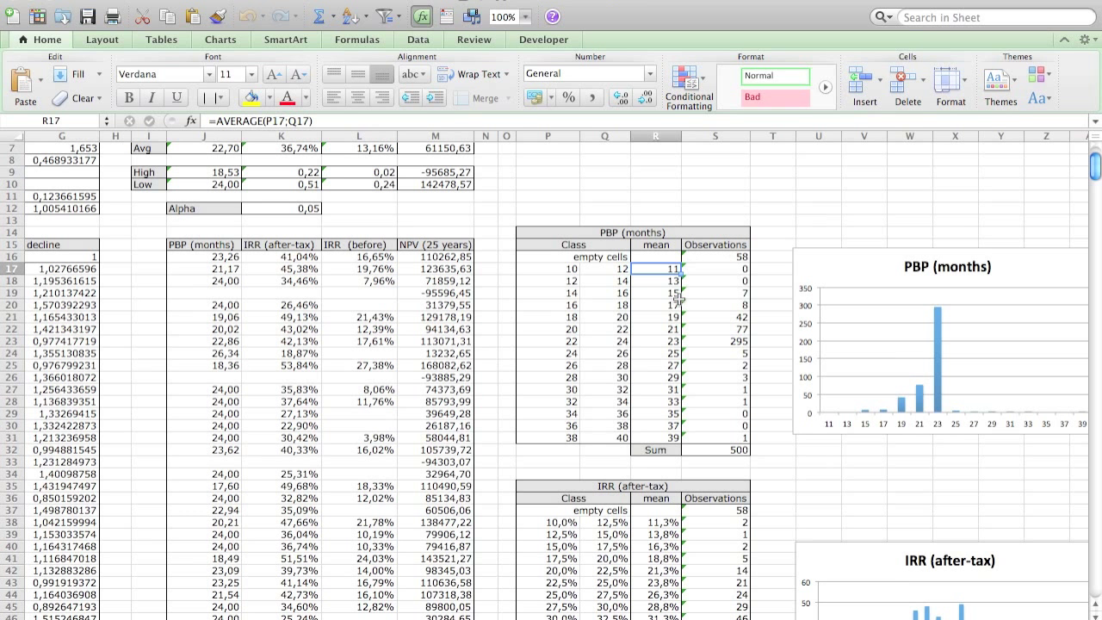
click(704, 269)
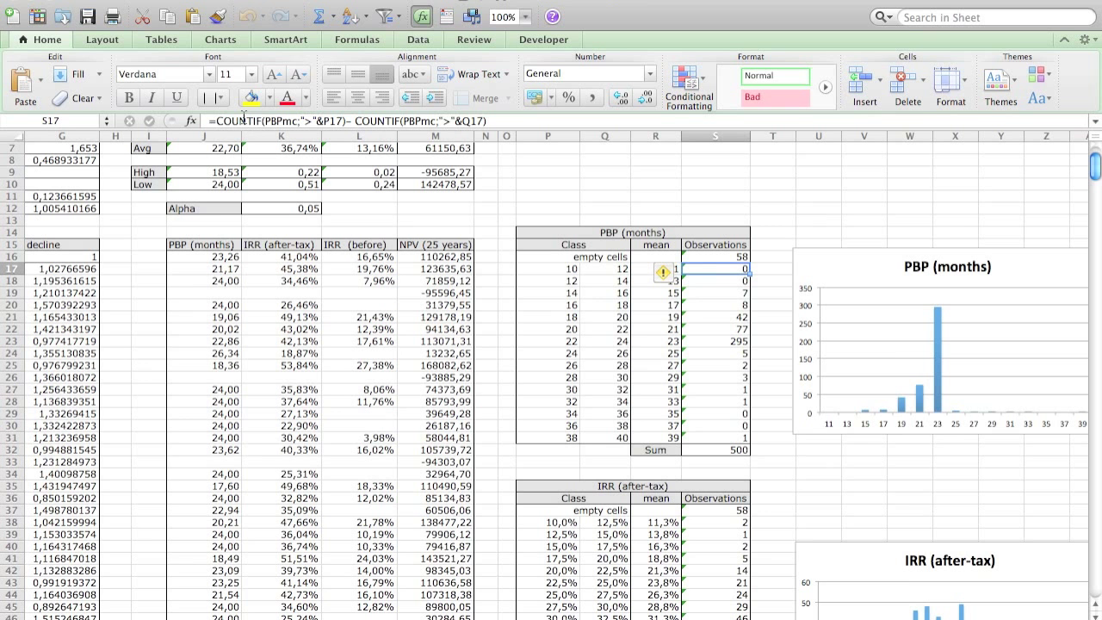
click(245, 124)
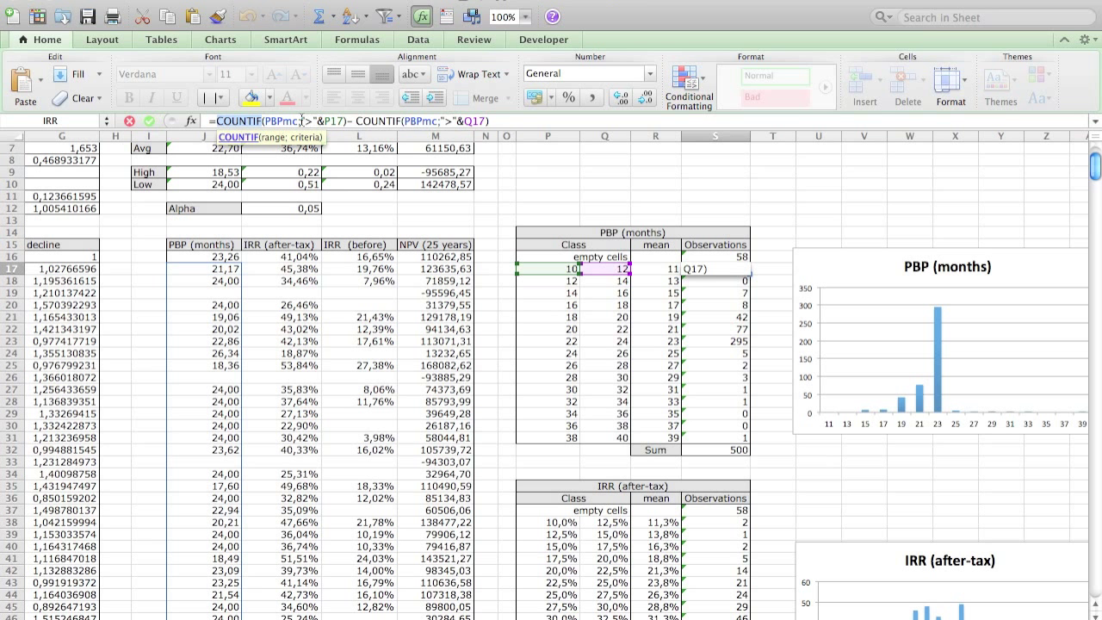
drag(301, 120, 305, 120)
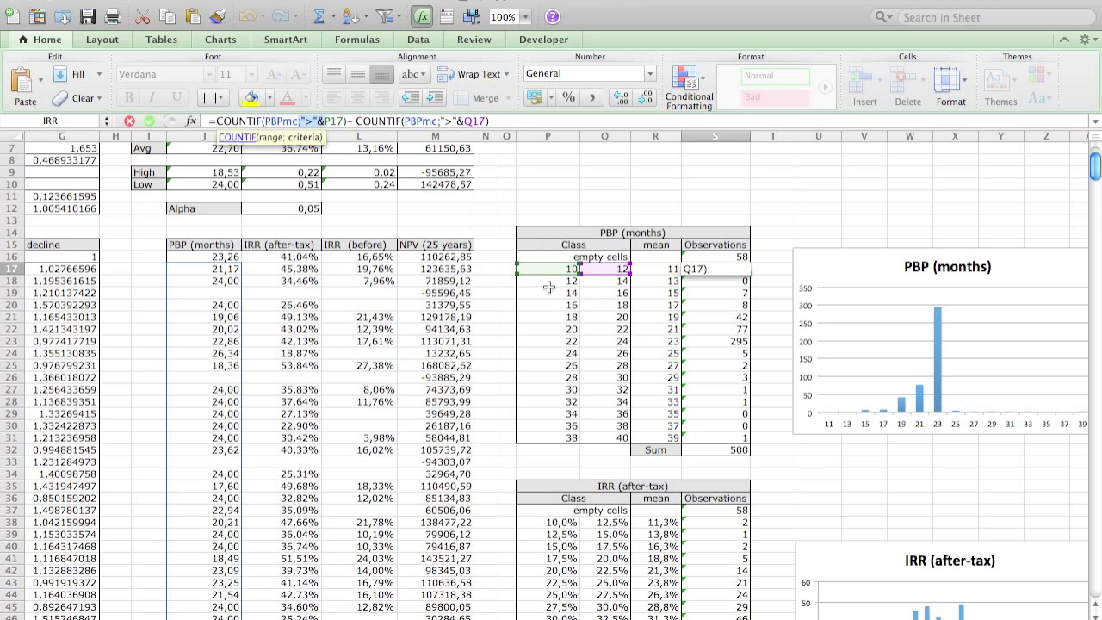
click(314, 121)
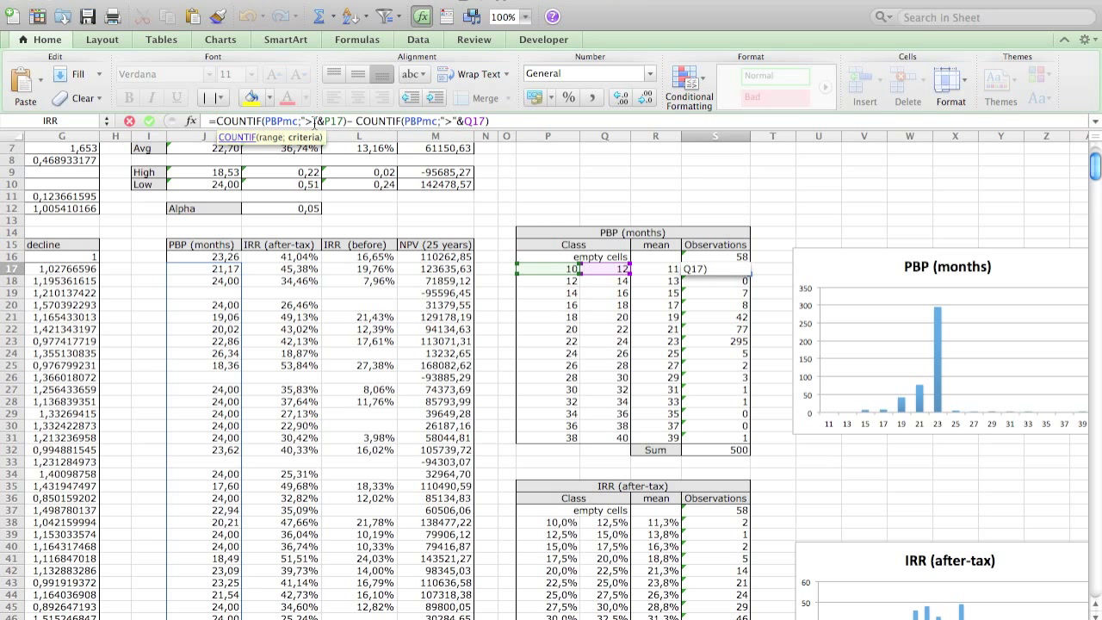
shift+click(321, 120)
key(Return)
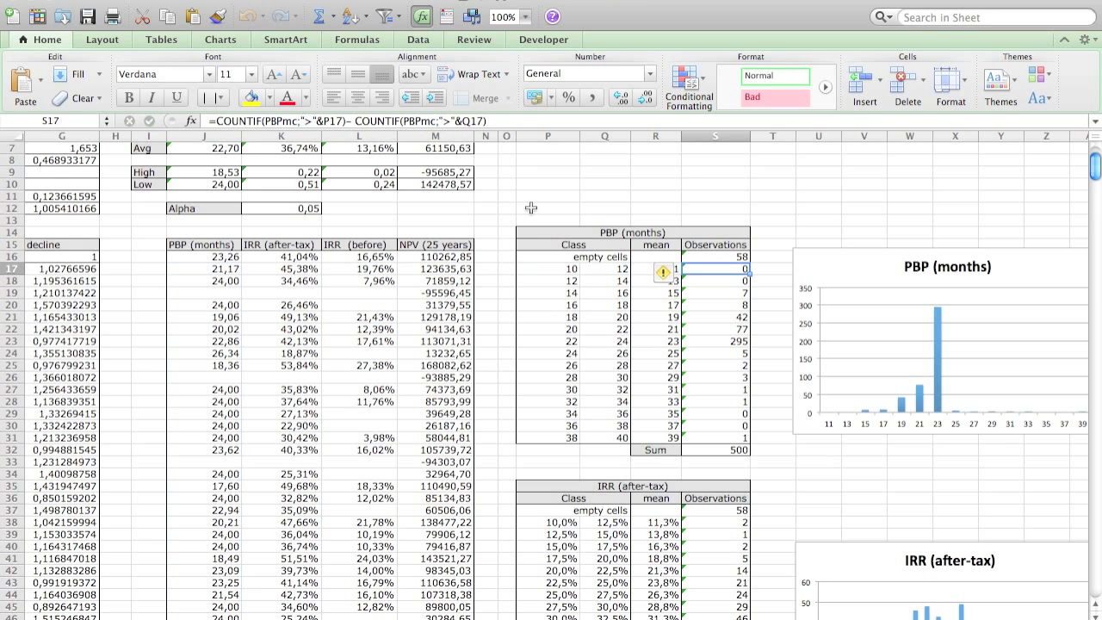
click(691, 520)
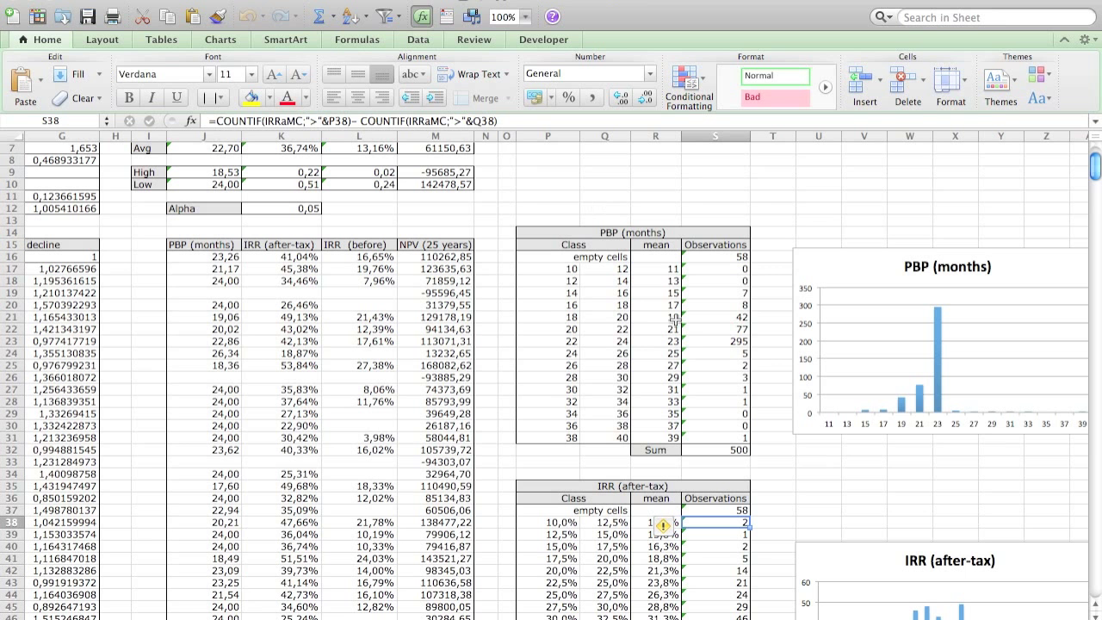
mouse_move(898, 405)
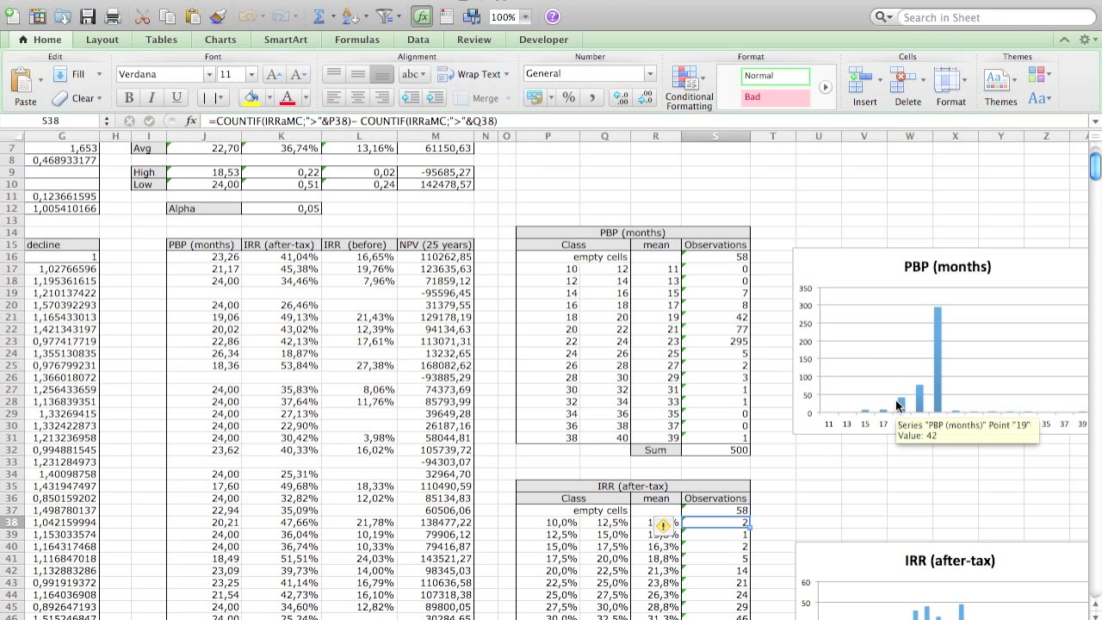
click(893, 410)
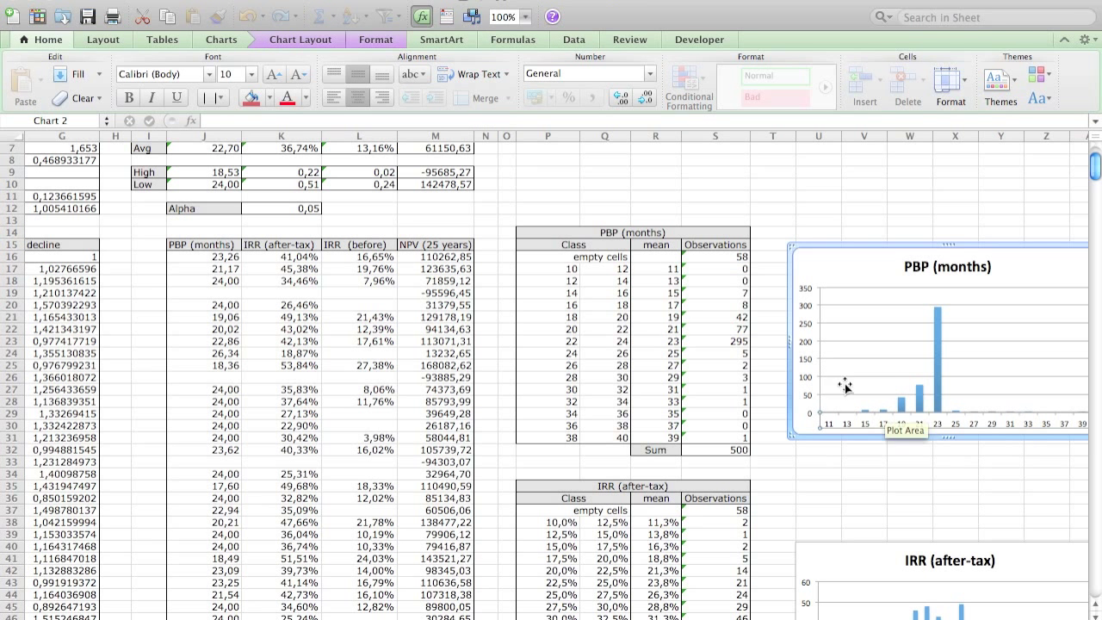
click(557, 270)
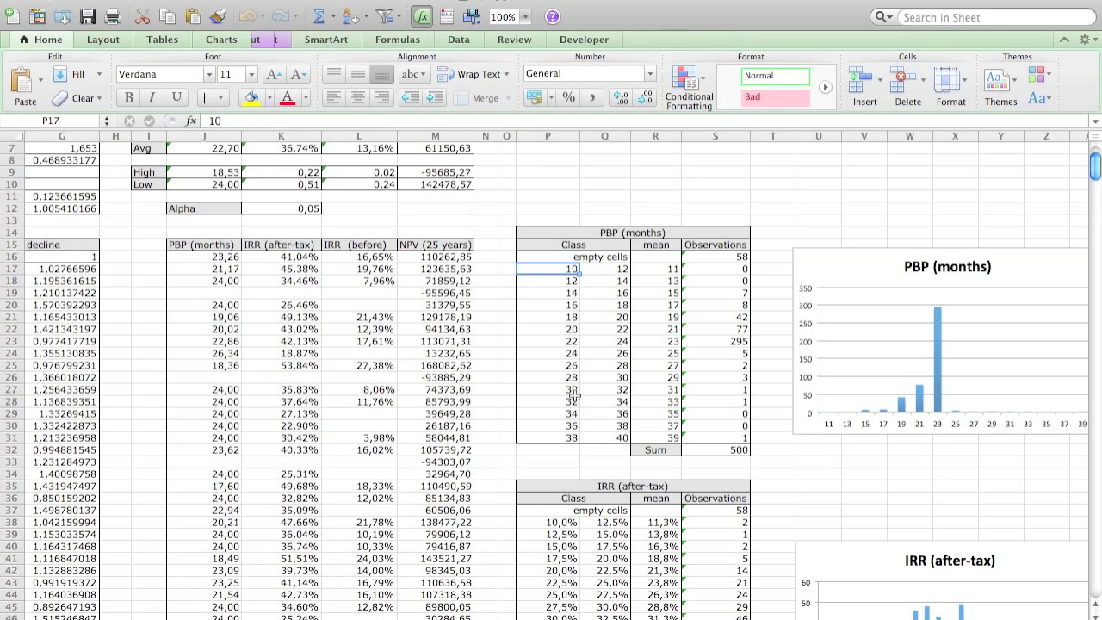
click(616, 436)
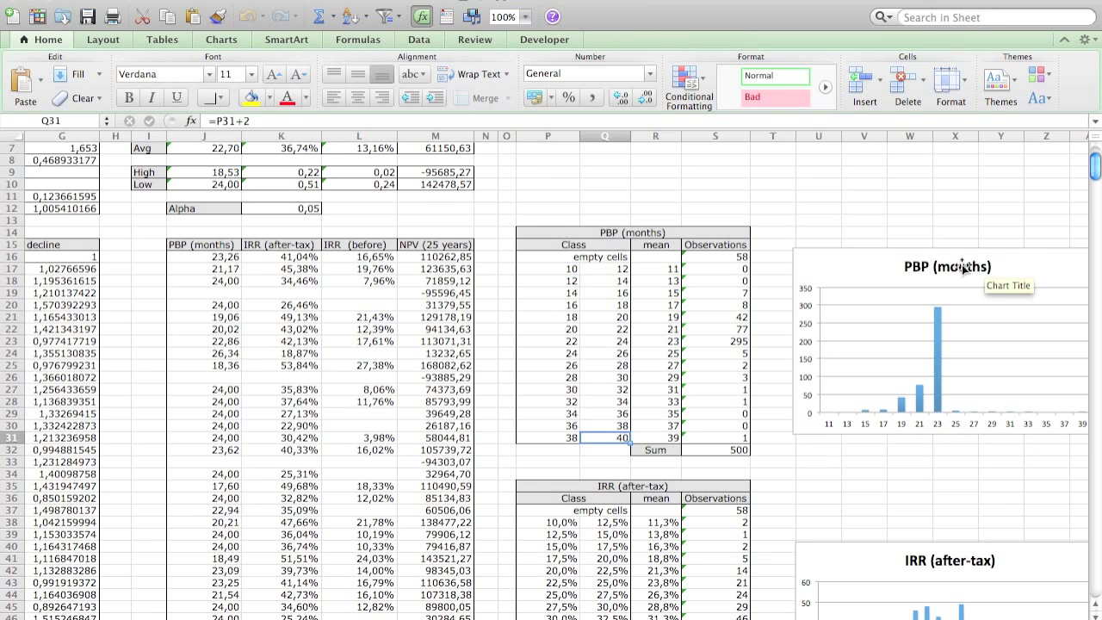
click(962, 292)
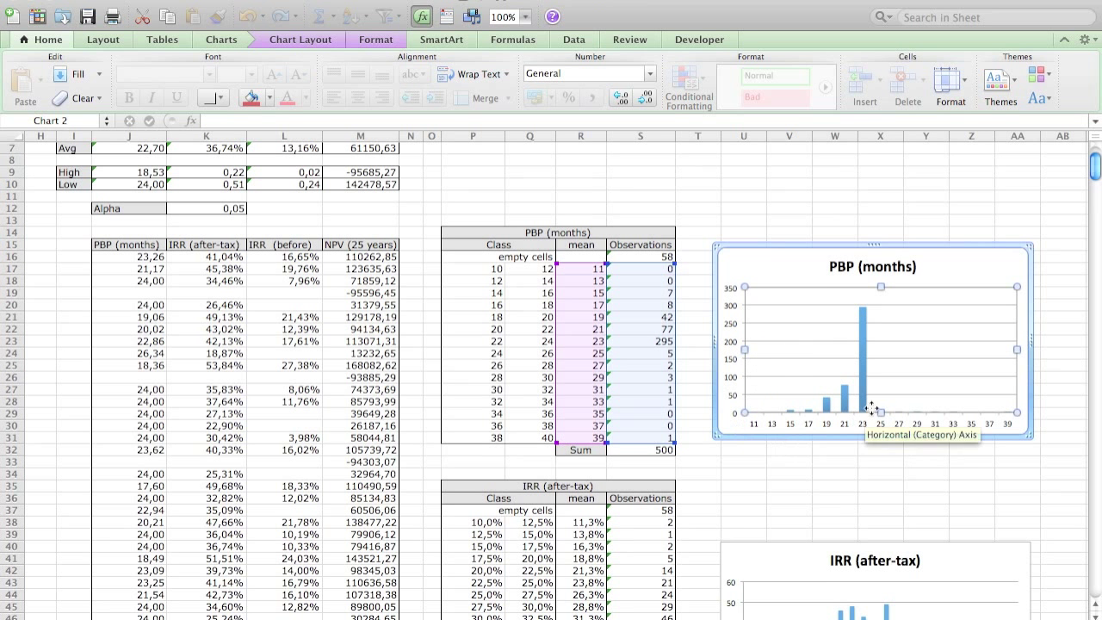
mouse_move(861, 319)
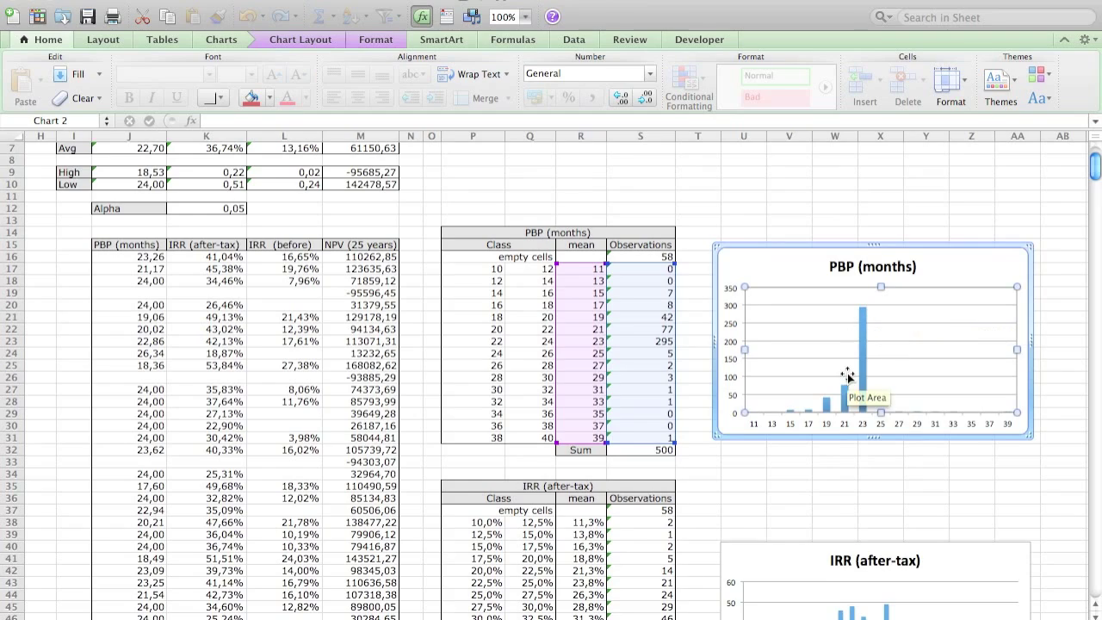
scroll(761, 411, down, 1)
scroll(761, 412, left, 5)
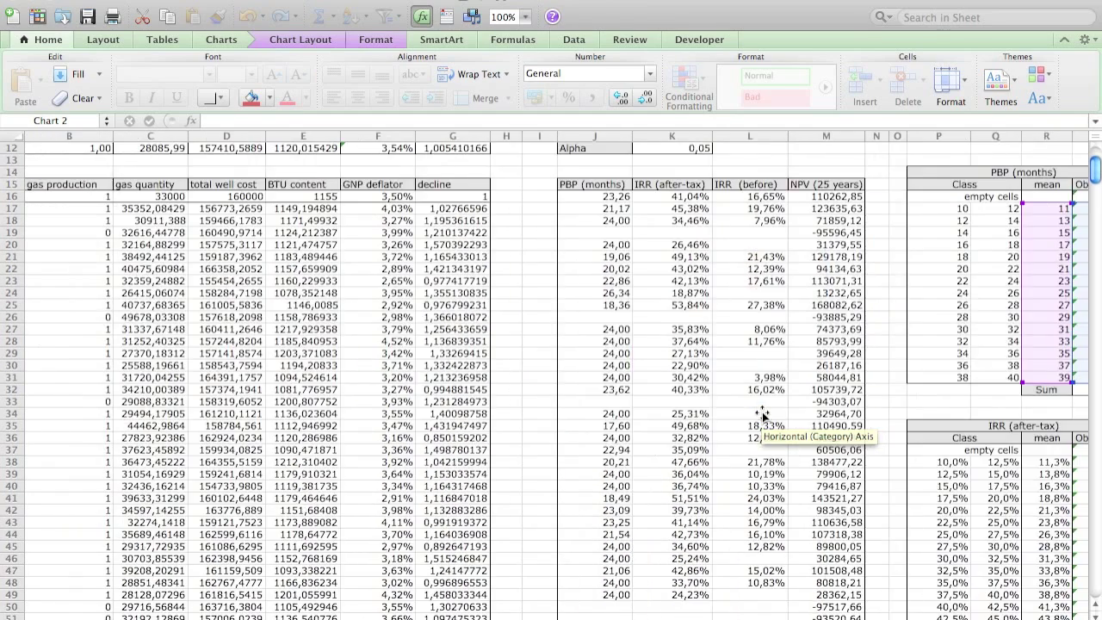
scroll(762, 412, down, 3)
scroll(761, 412, right, 5)
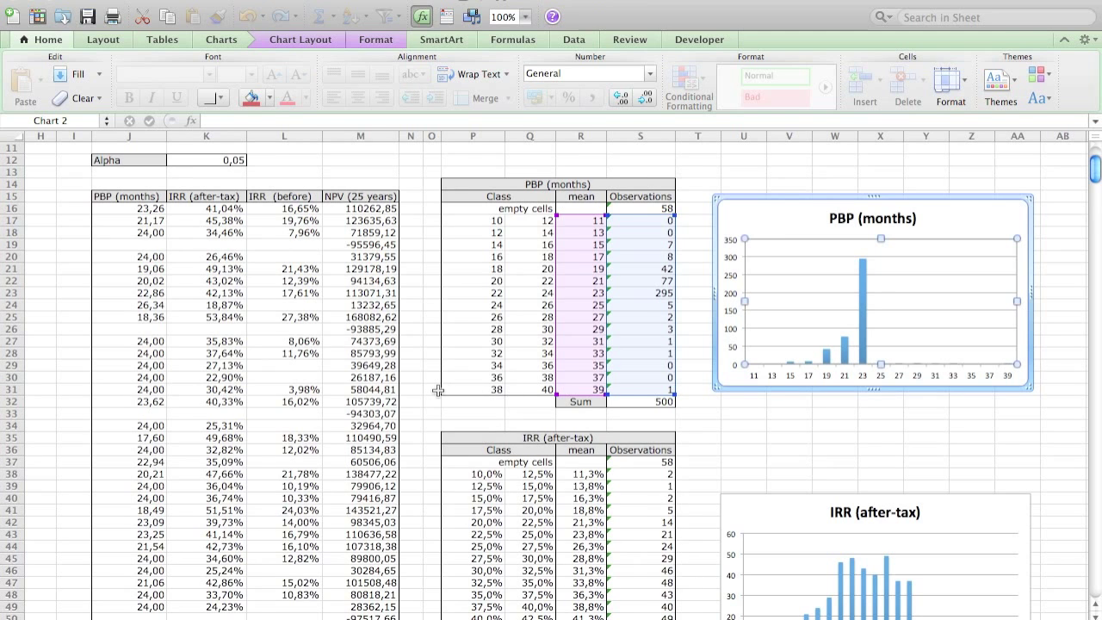
scroll(438, 390, up, 3)
scroll(439, 390, left, 1)
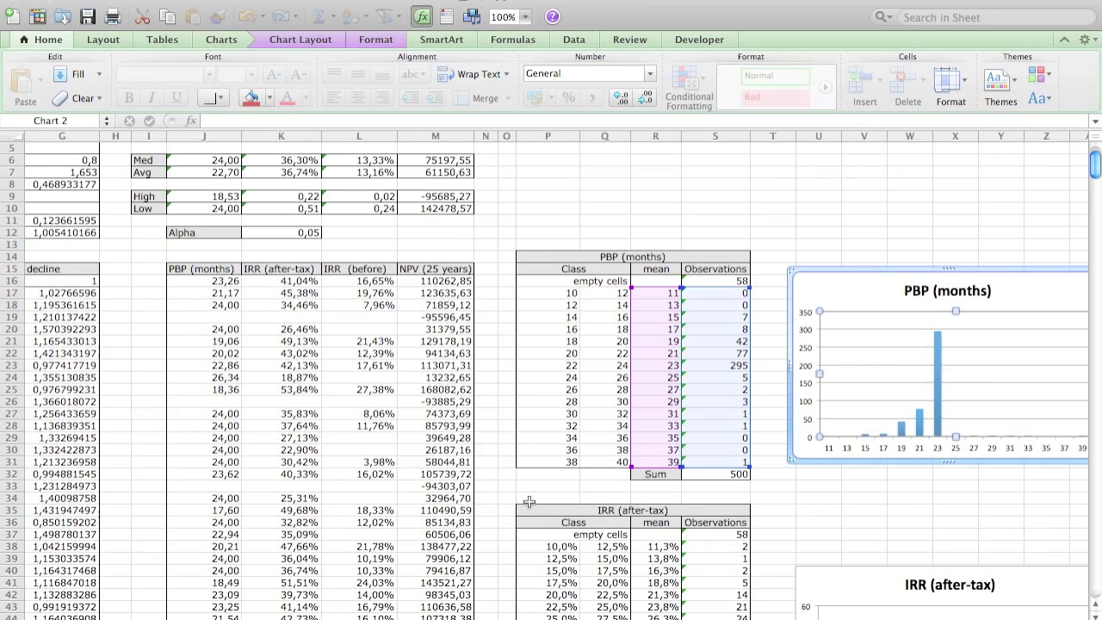
scroll(472, 450, up, 1)
scroll(472, 449, up, 1)
scroll(471, 450, left, 3)
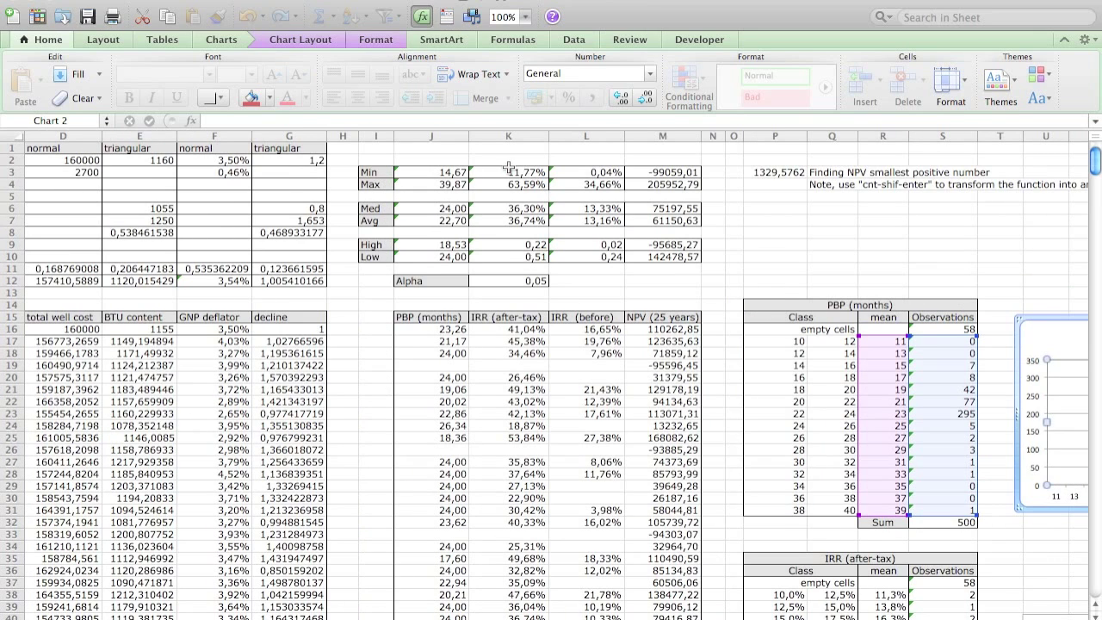
click(511, 172)
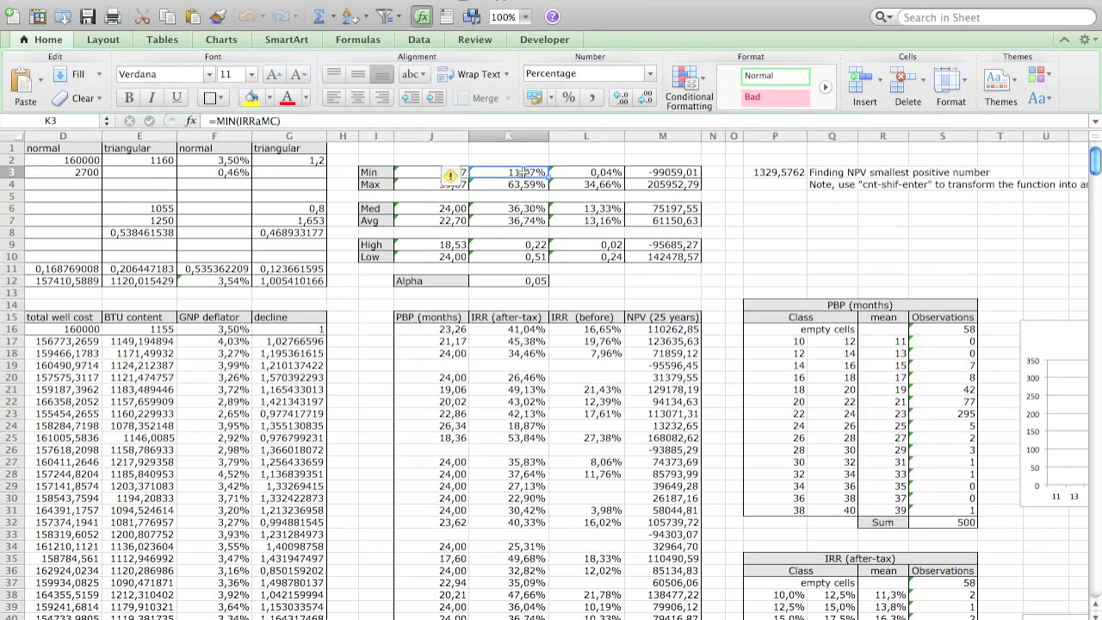
key(Down)
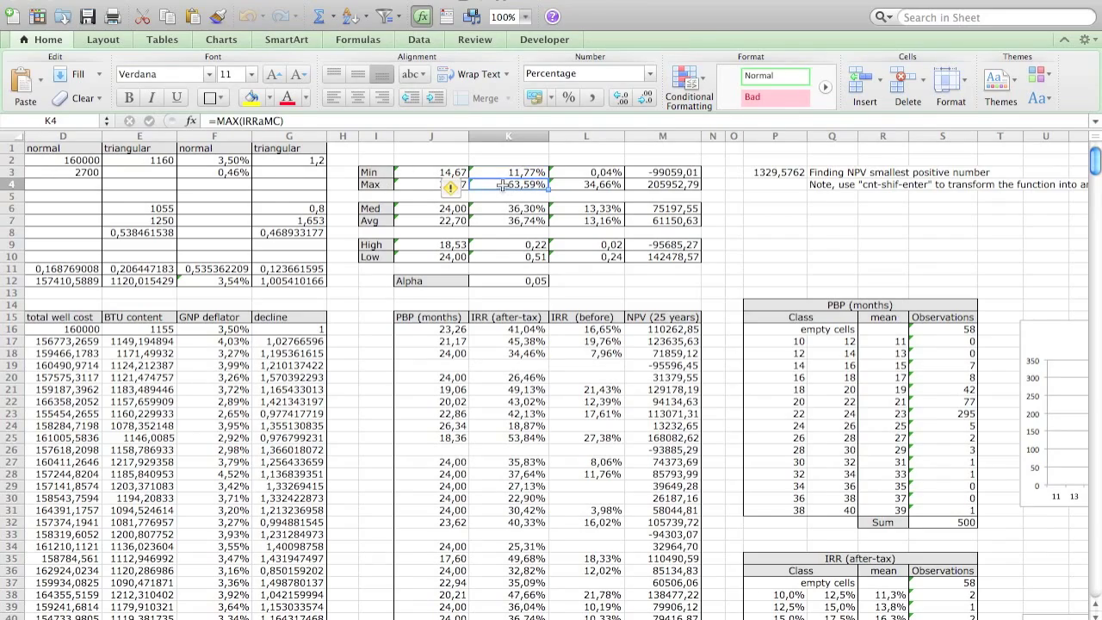
scroll(855, 358, down, 8)
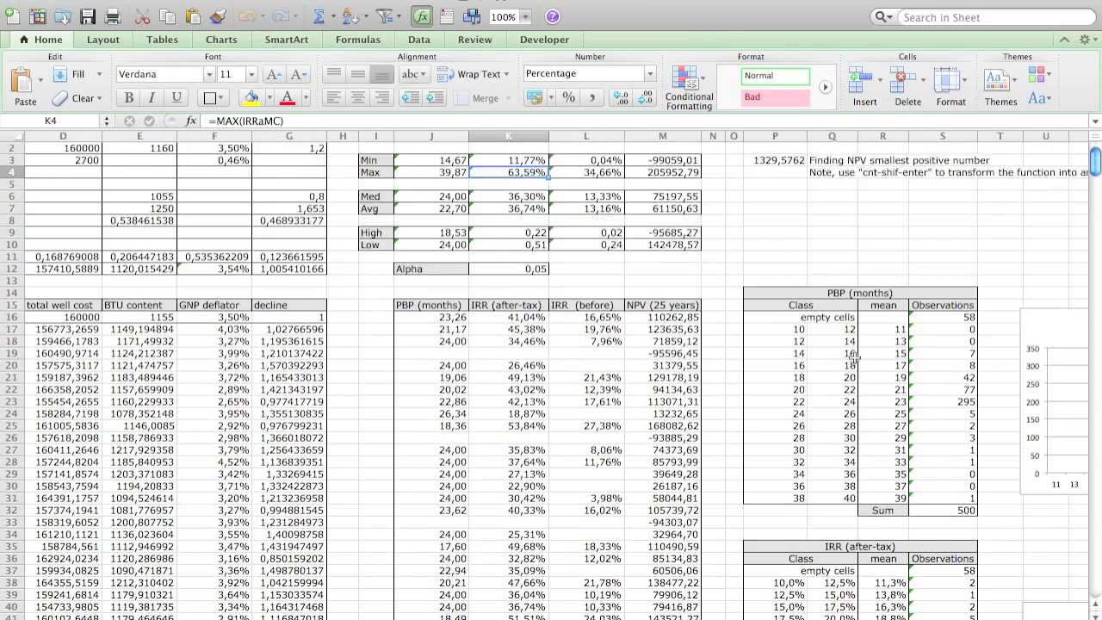
scroll(855, 357, right, 1)
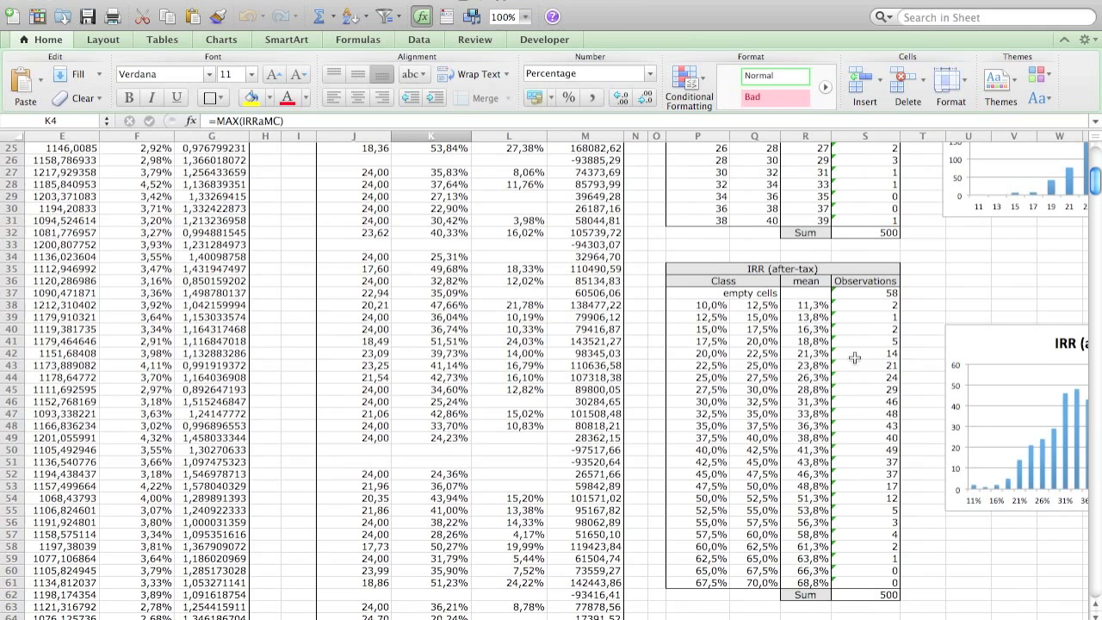
click(709, 306)
click(757, 583)
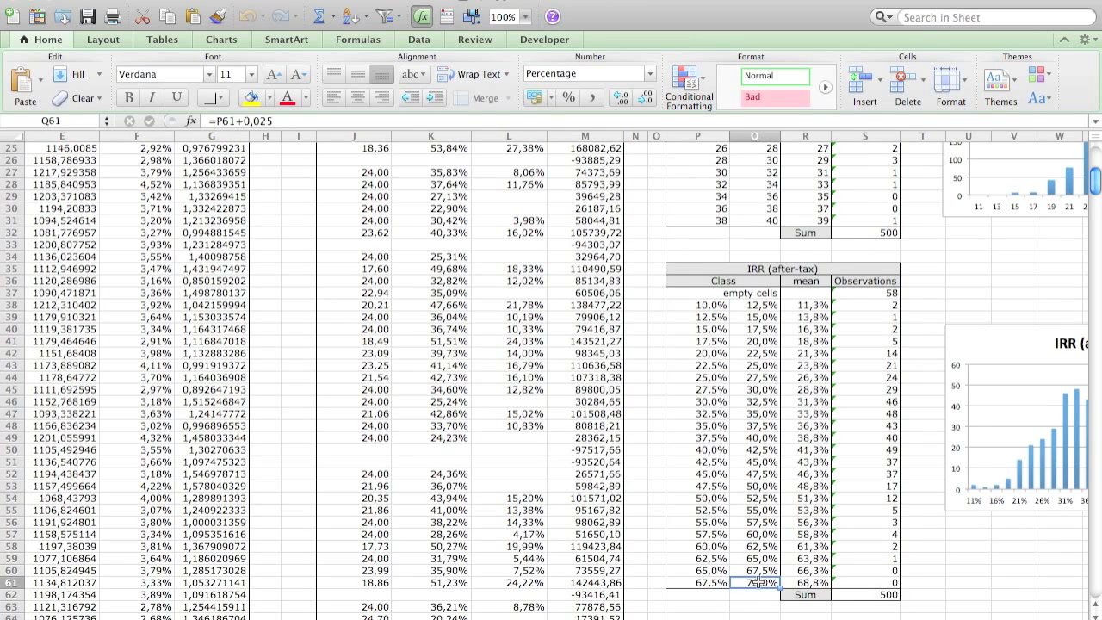
scroll(757, 583, right, 4)
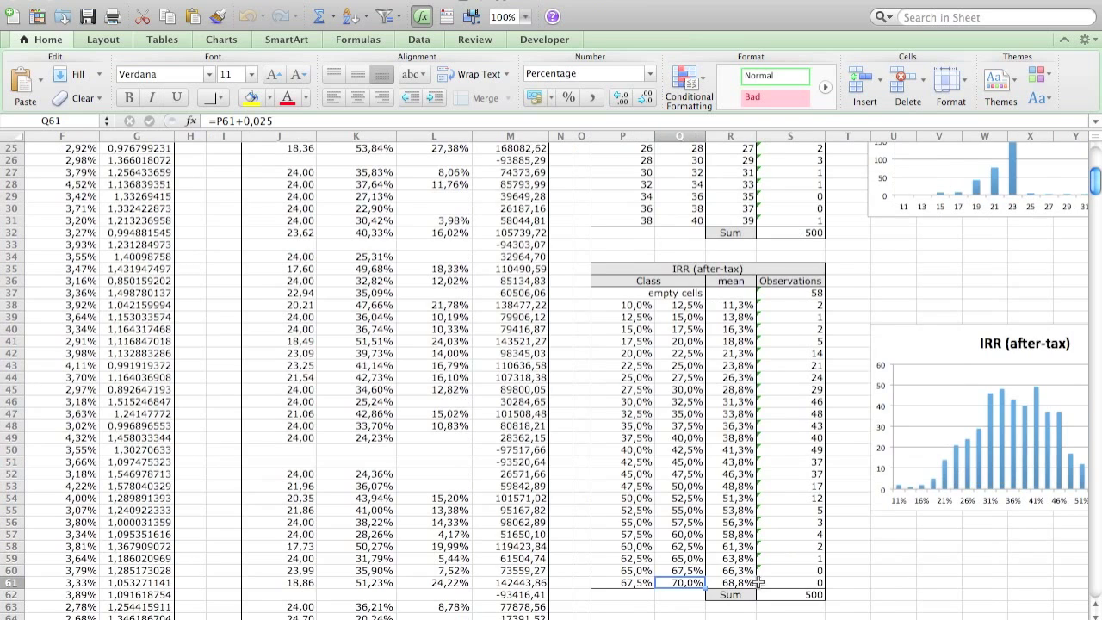
scroll(757, 583, left, 1)
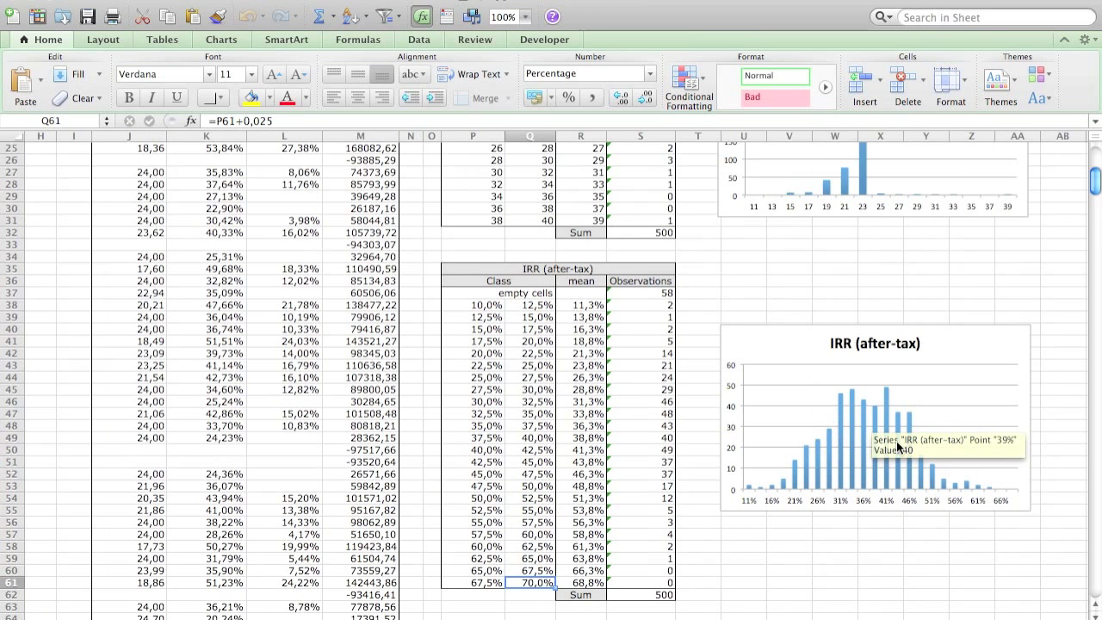
mouse_move(909, 467)
mouse_move(794, 476)
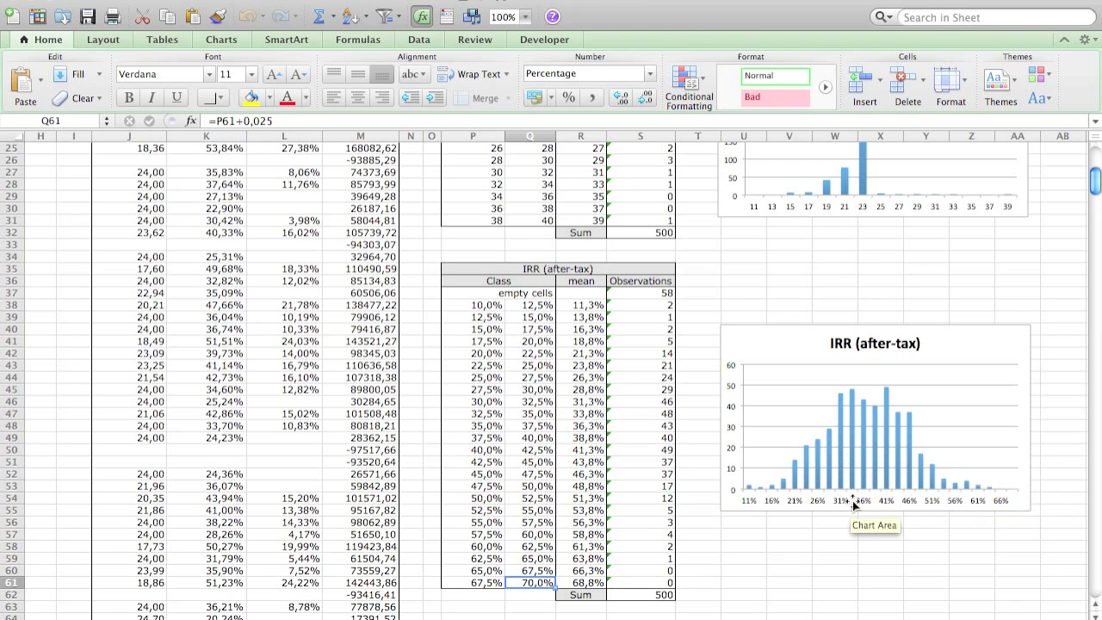
mouse_move(821, 479)
scroll(545, 415, down, 5)
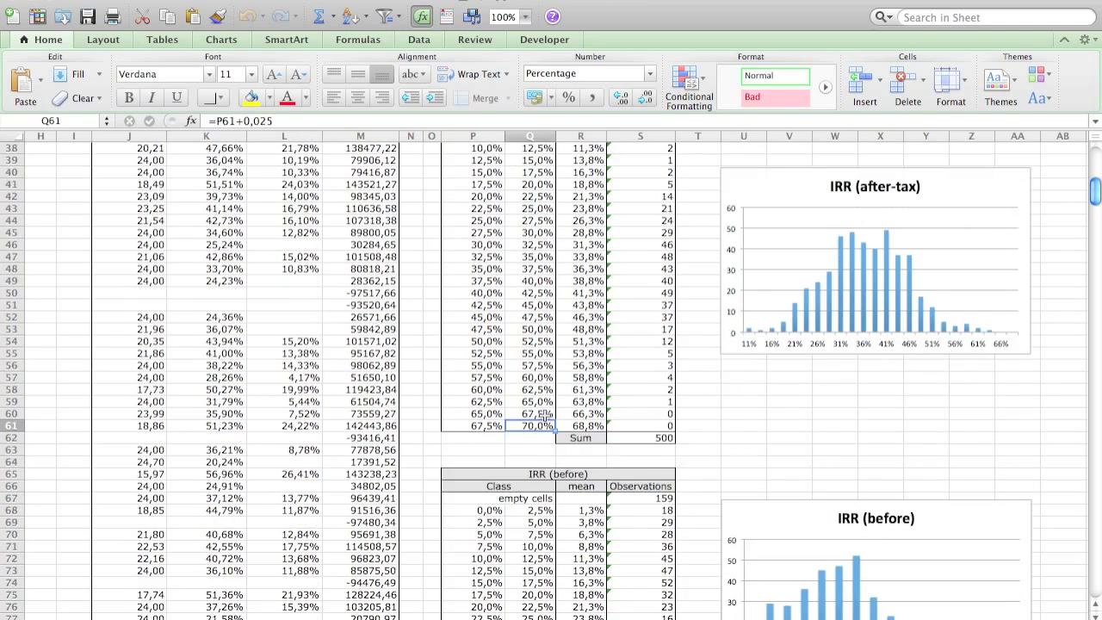
scroll(545, 415, up, 3)
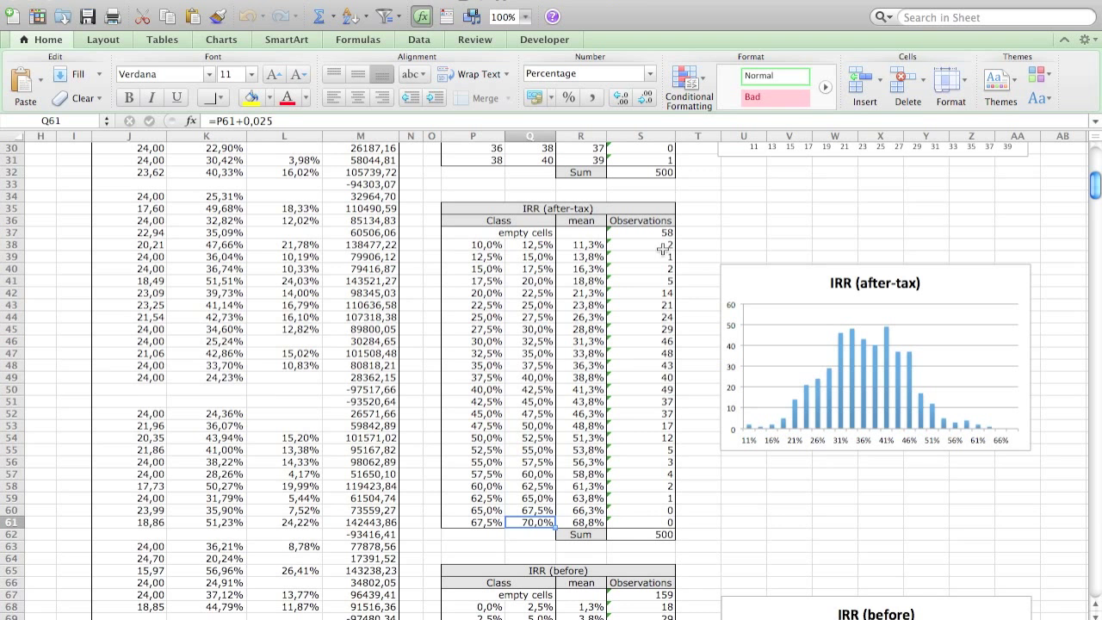
click(654, 532)
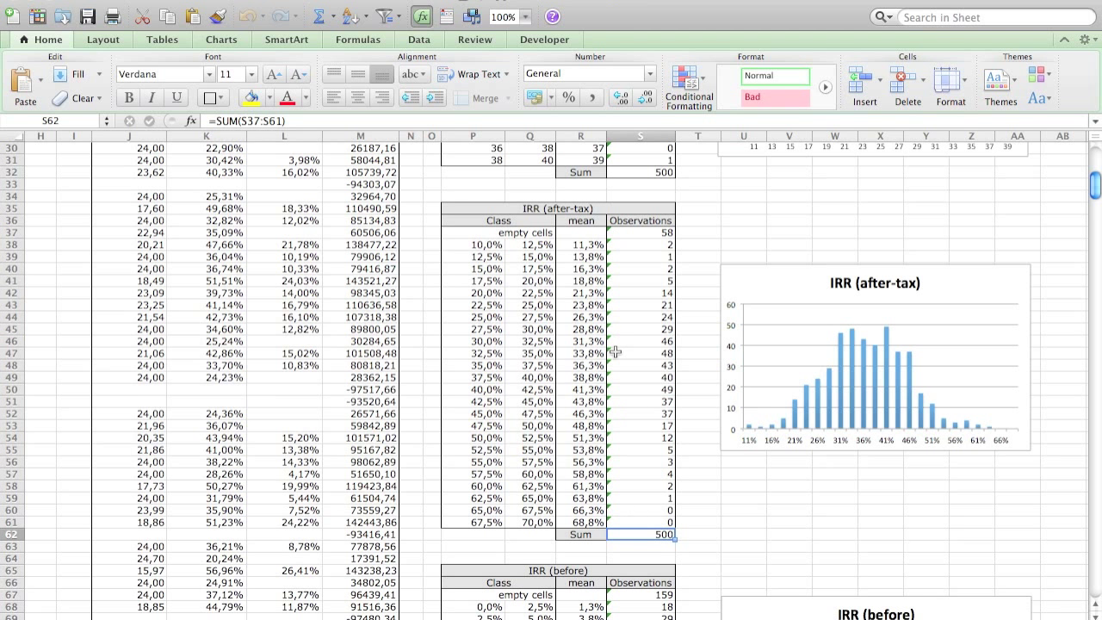
click(377, 120)
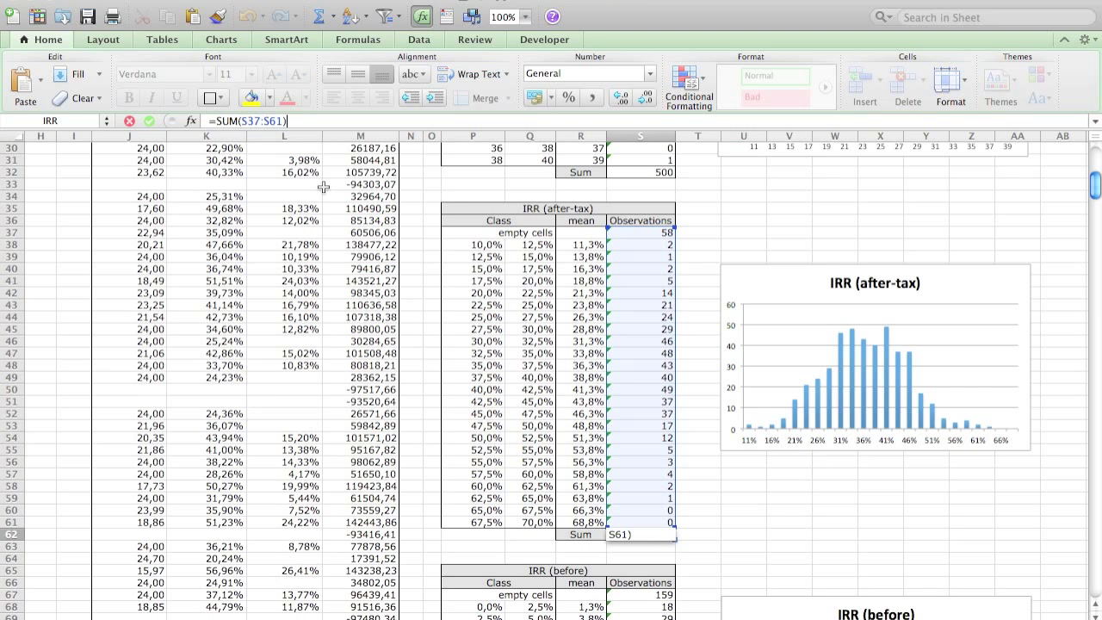
key(Return)
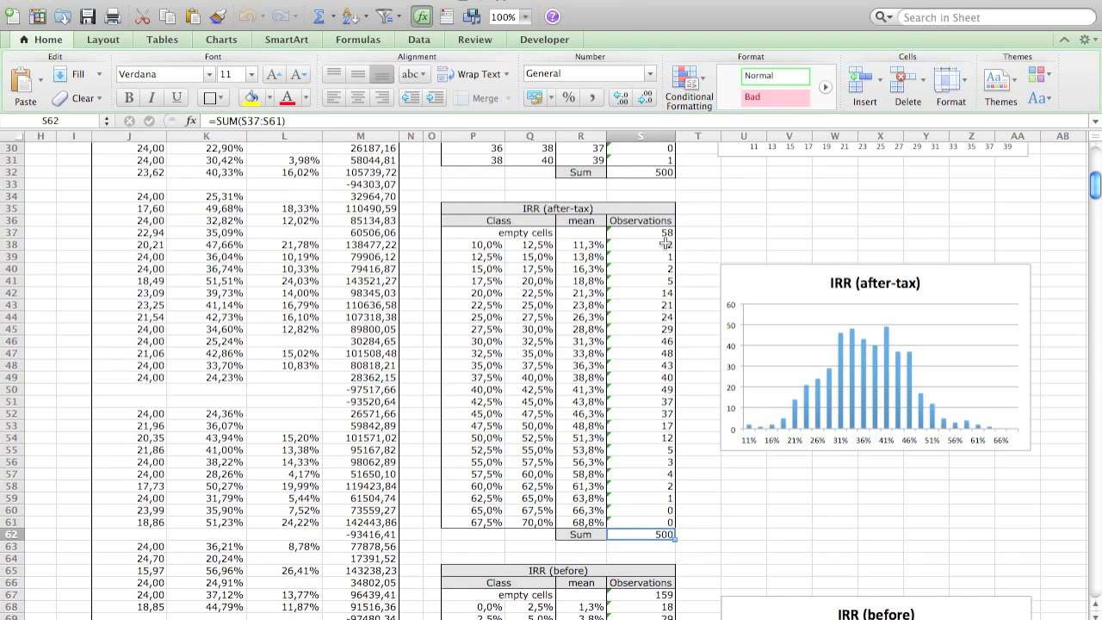
click(644, 594)
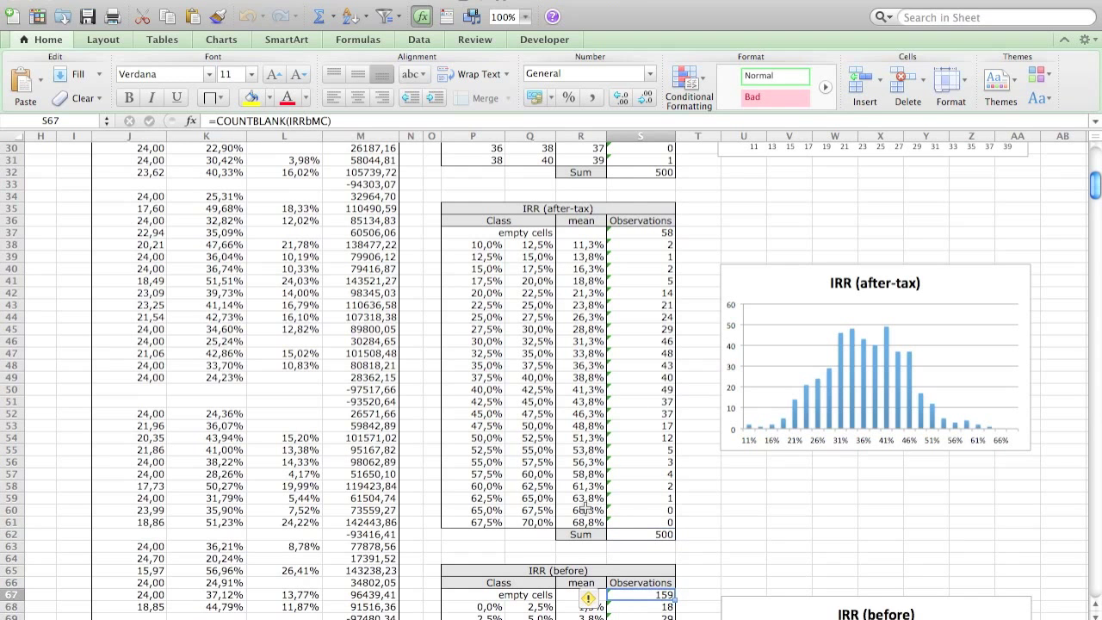
scroll(471, 514, down, 3)
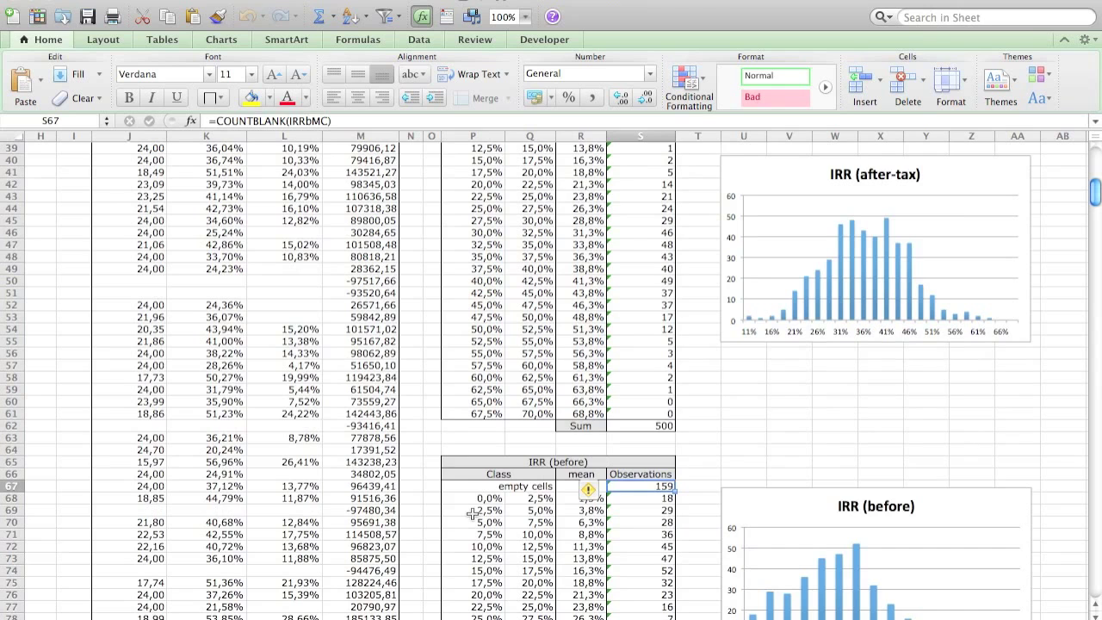
scroll(654, 422, down, 4)
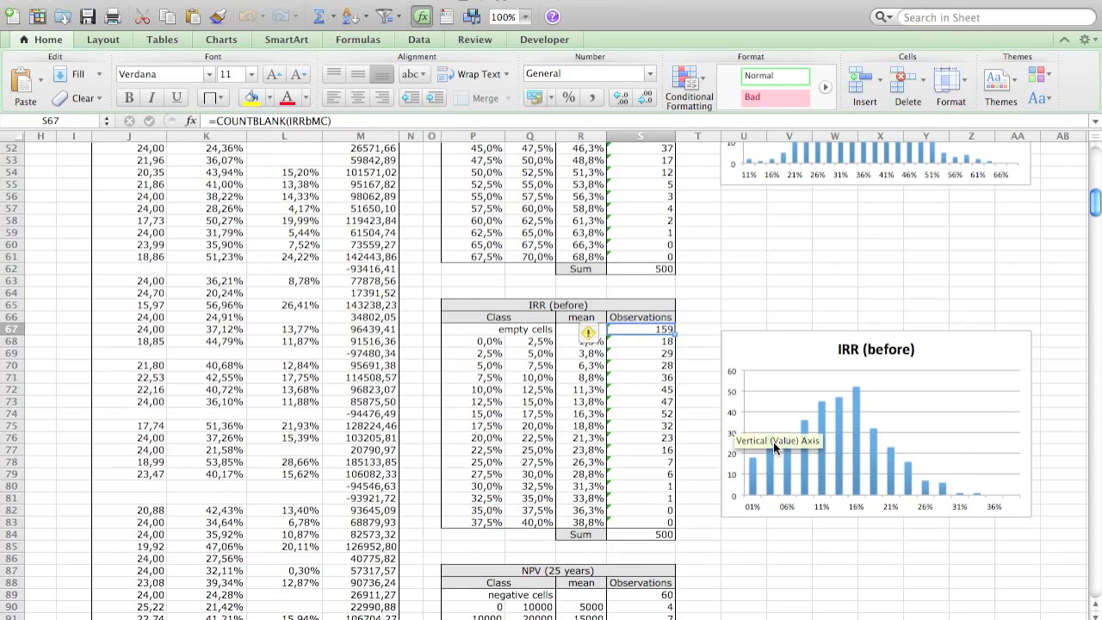
scroll(840, 451, up, 3)
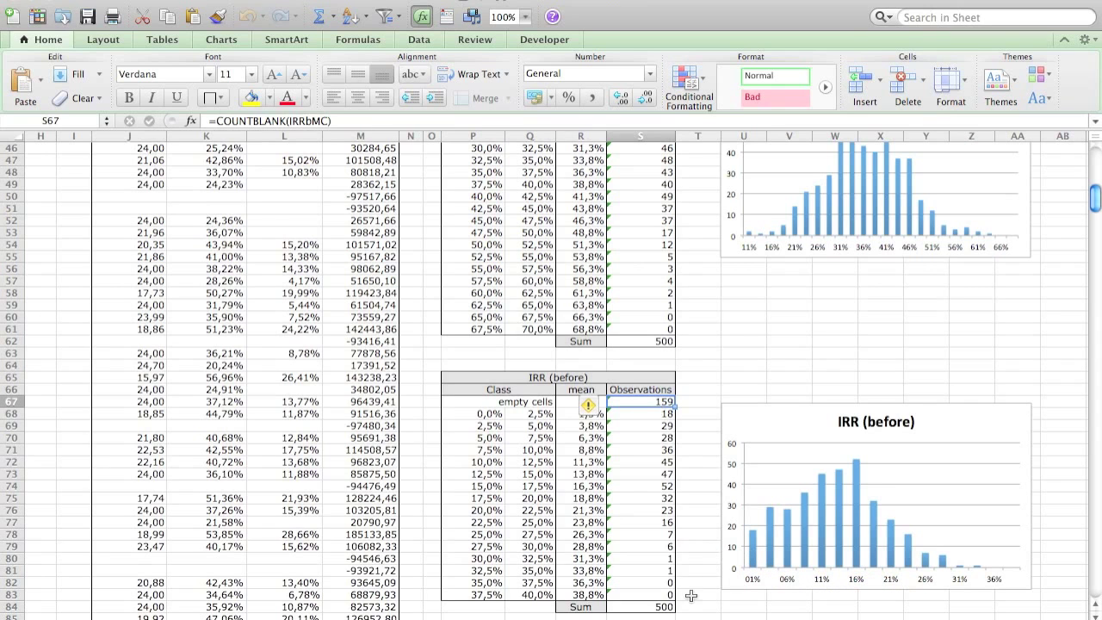
scroll(690, 595, down, 3)
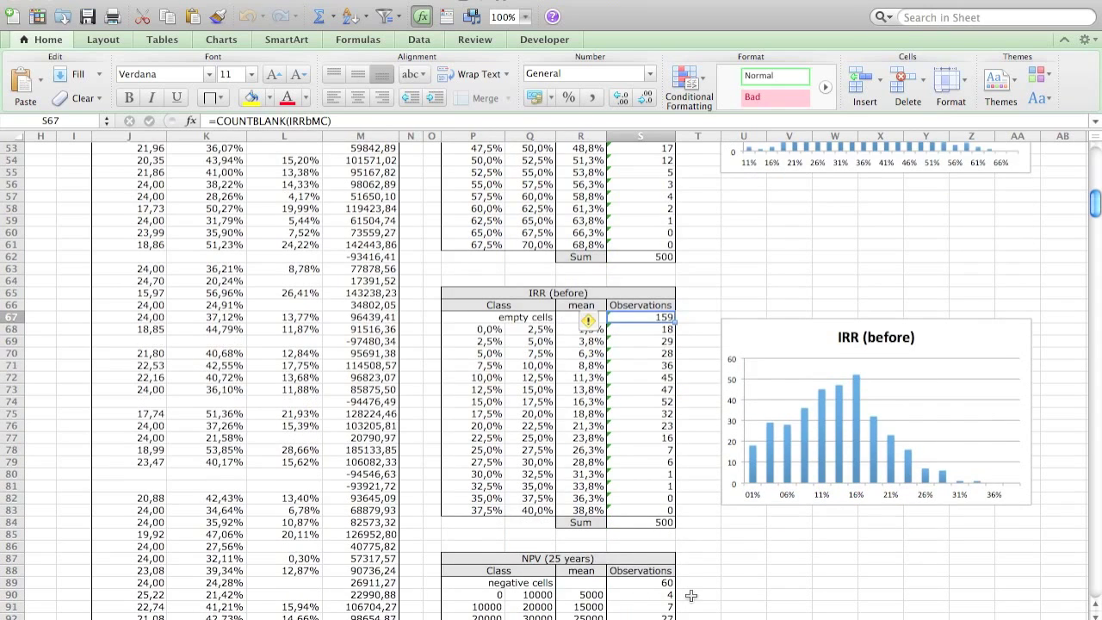
scroll(532, 370, down, 8)
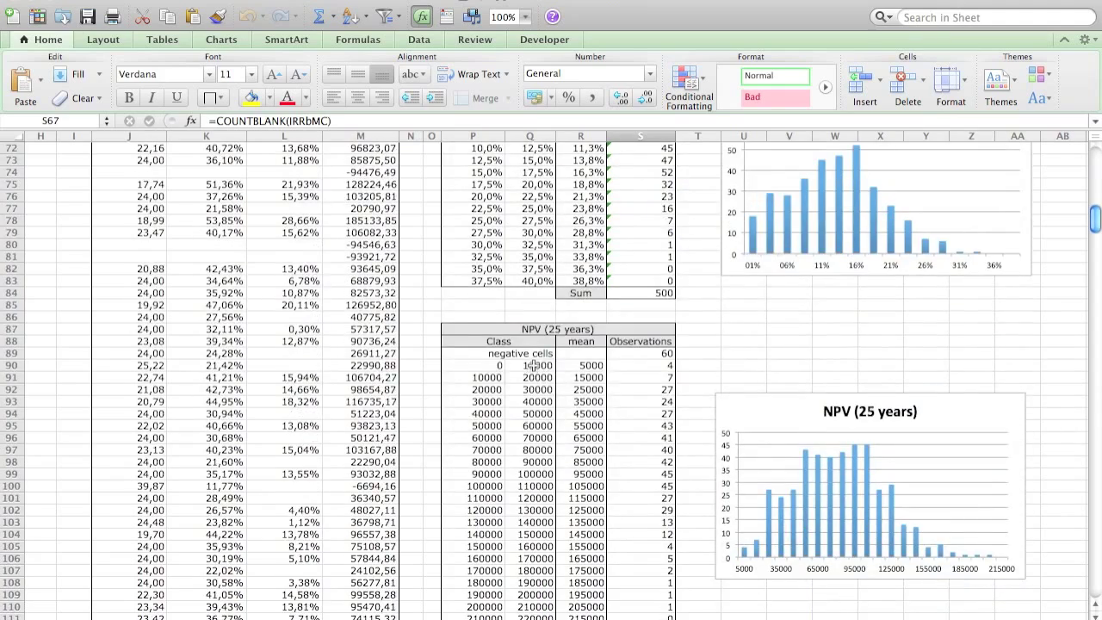
scroll(534, 365, up, 3)
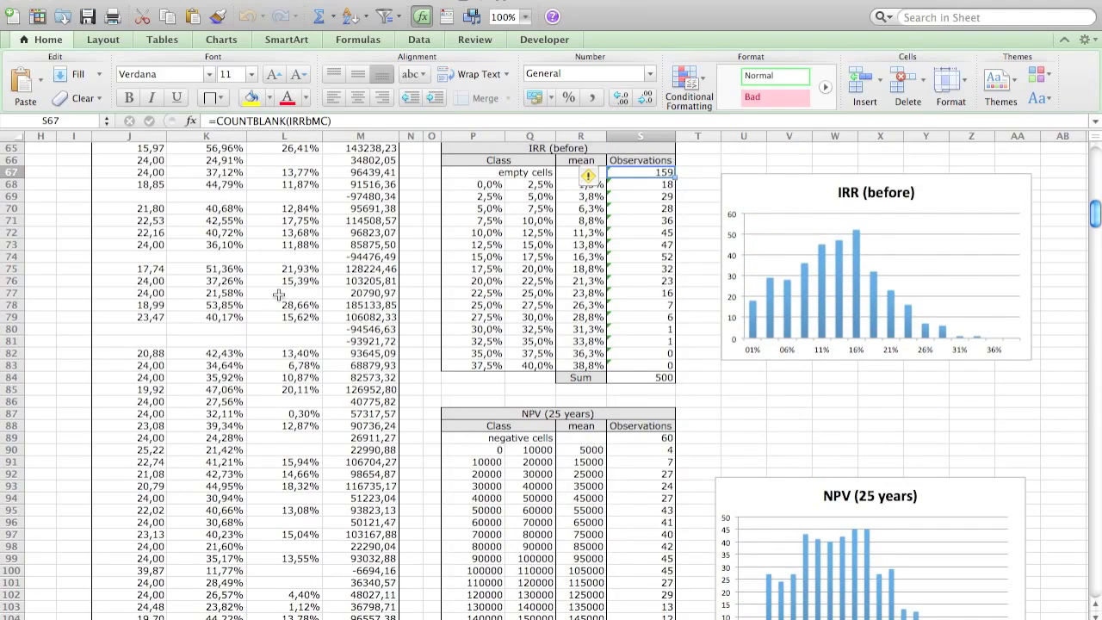
click(294, 195)
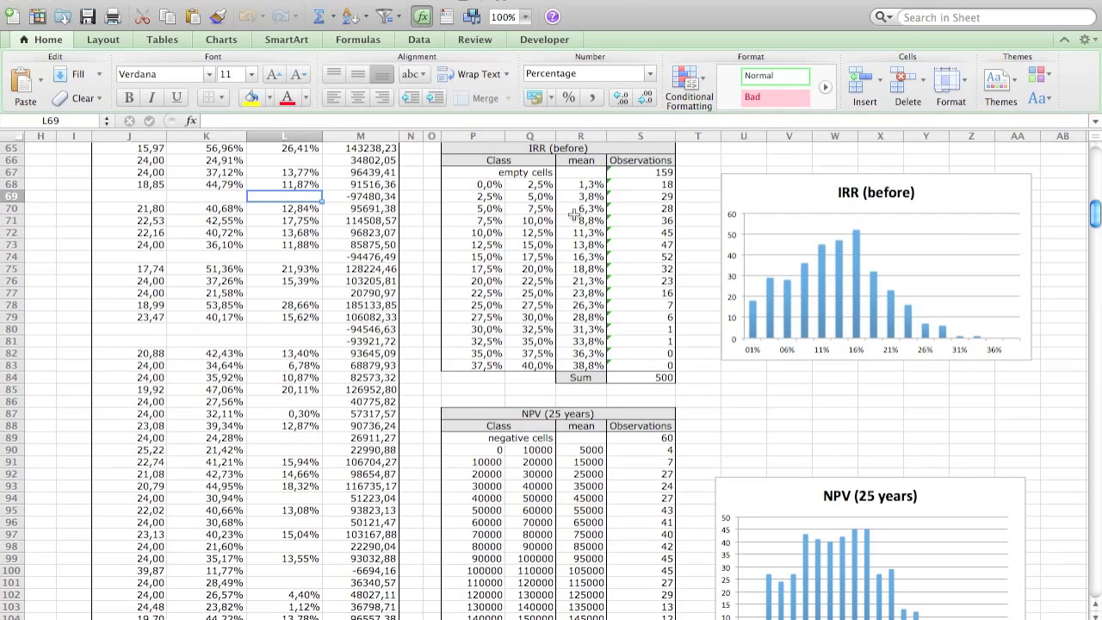
click(644, 173)
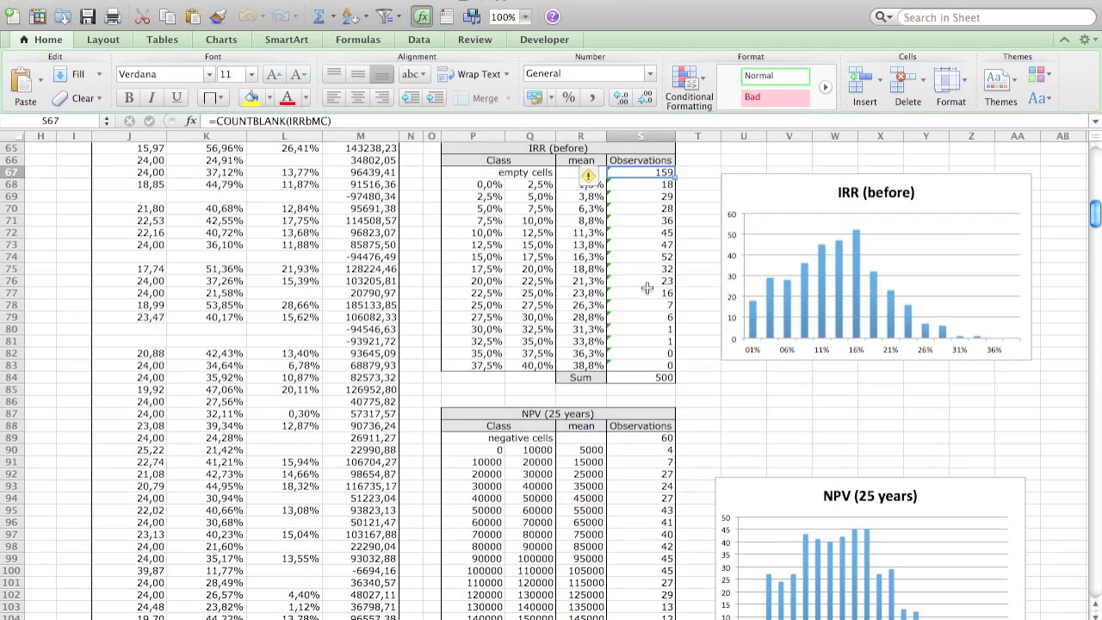
scroll(647, 288, down, 4)
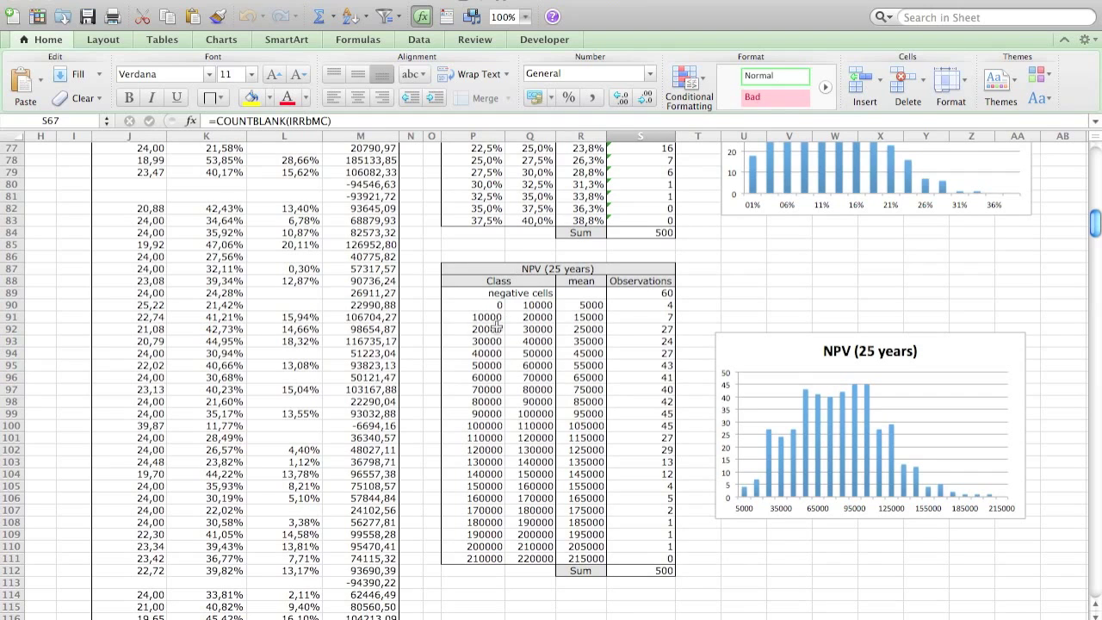
scroll(438, 338, up, 20)
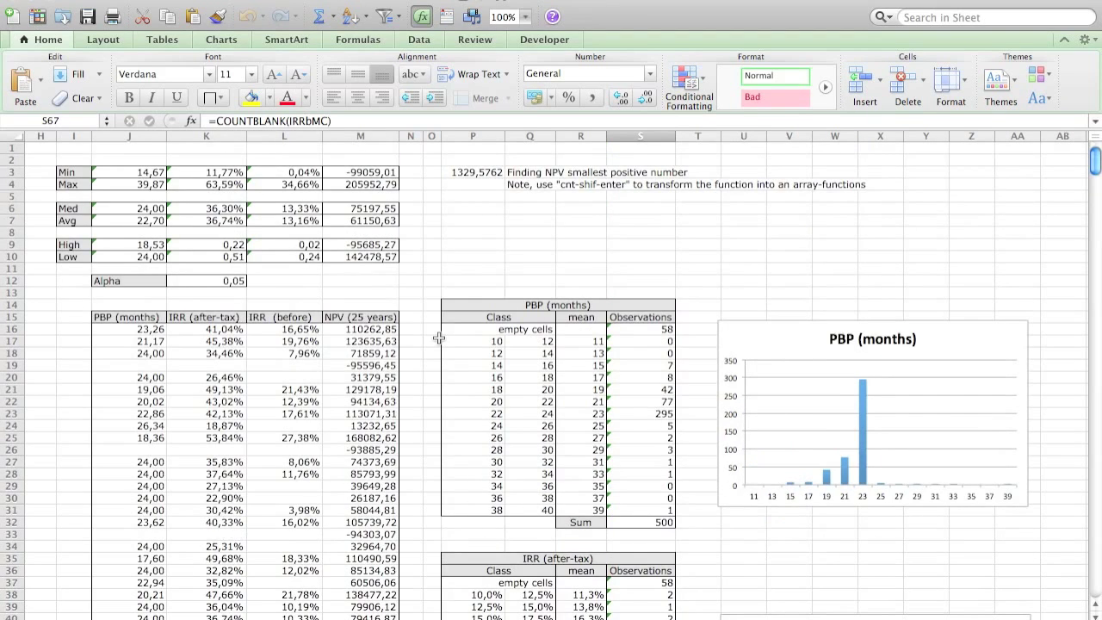
click(364, 174)
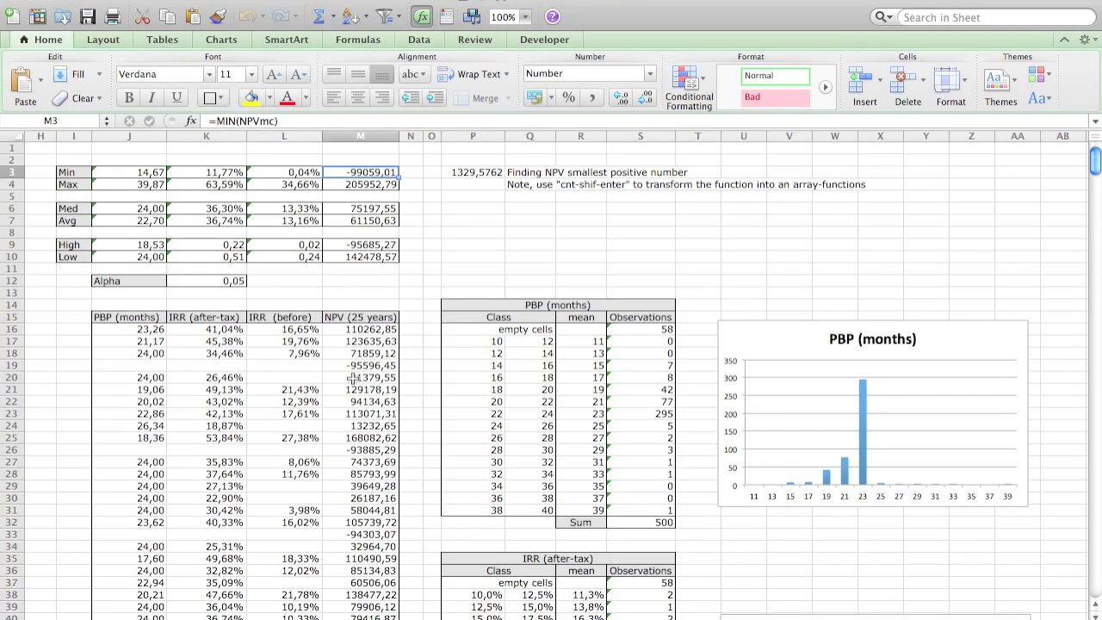
drag(121, 366, 319, 365)
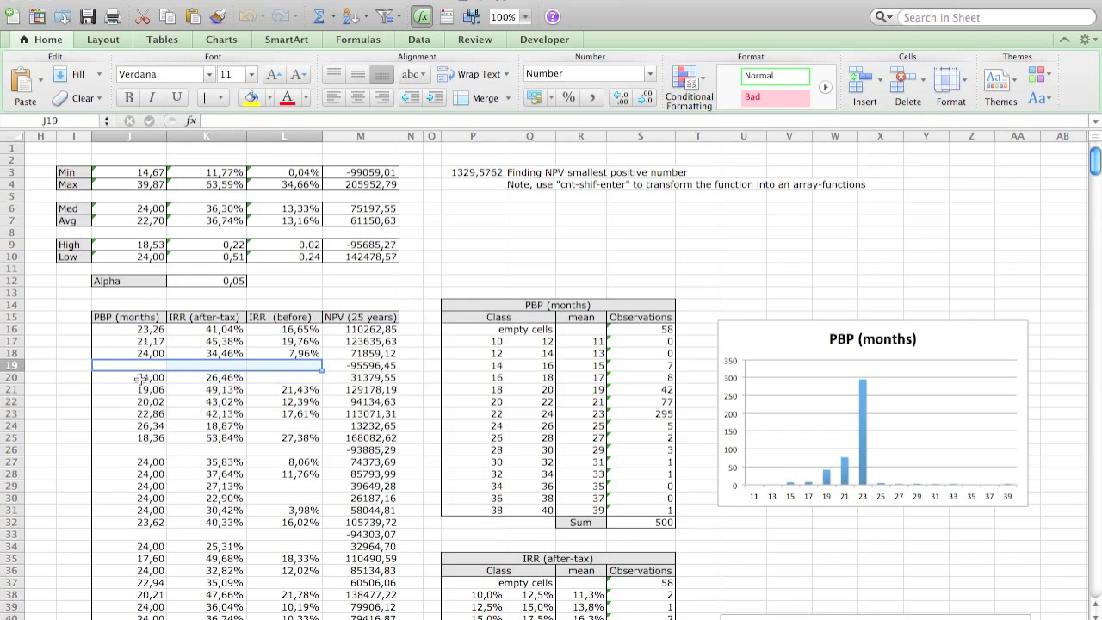
click(347, 364)
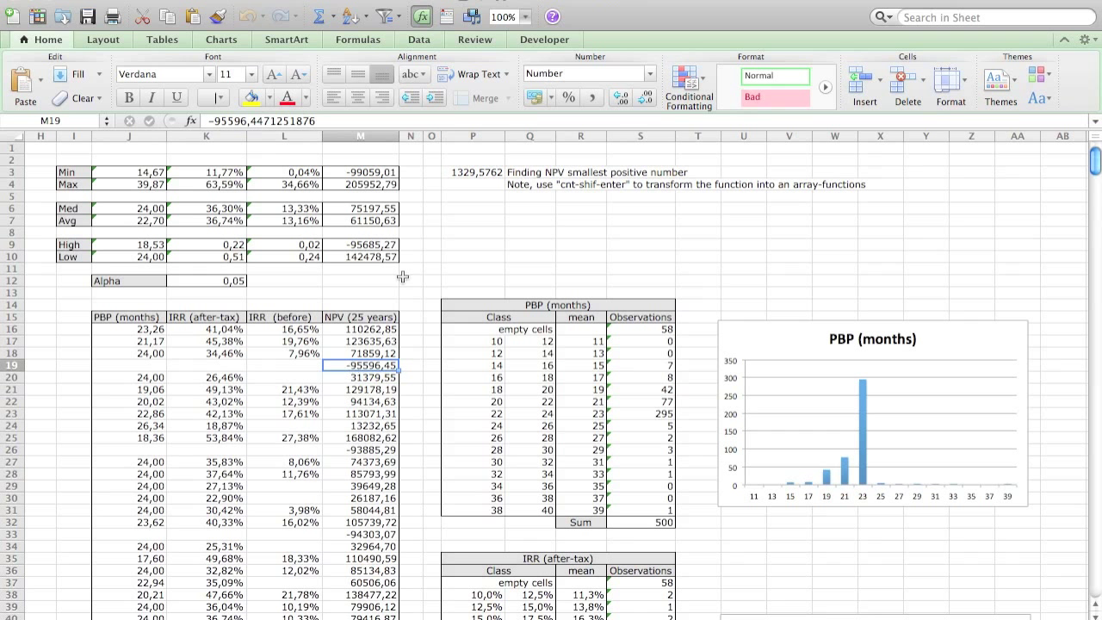
click(467, 172)
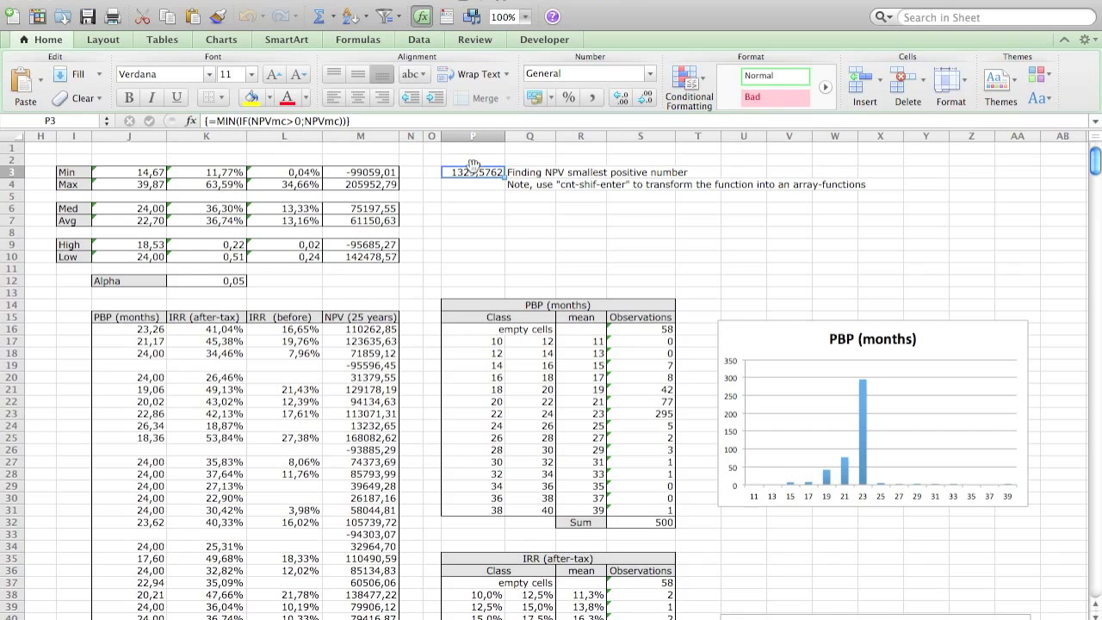
click(204, 121)
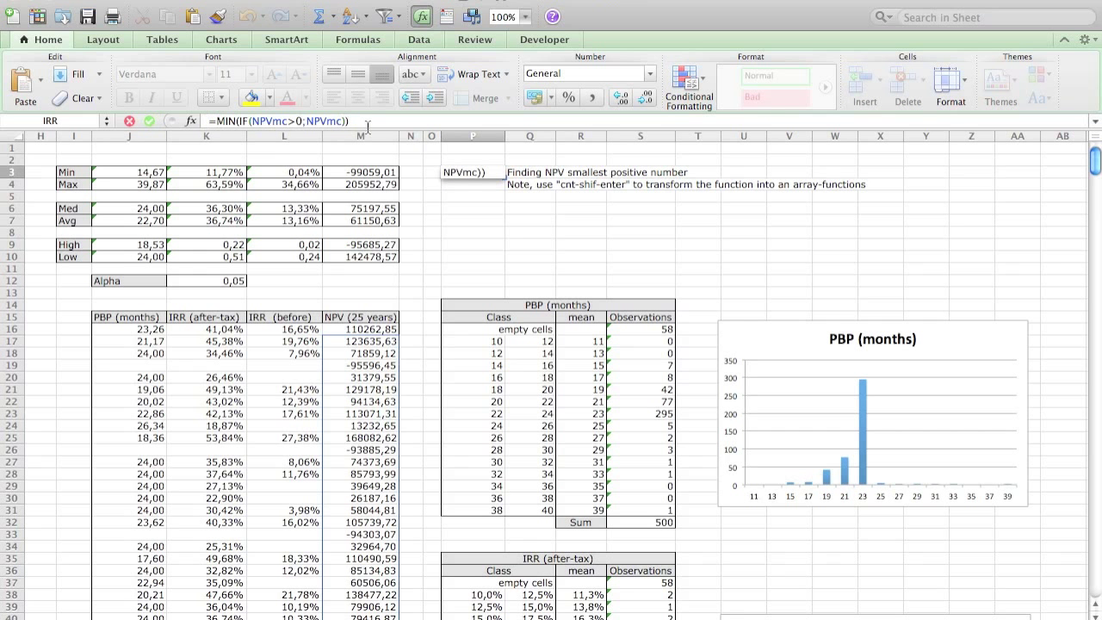
key(ctrl+shift+Return)
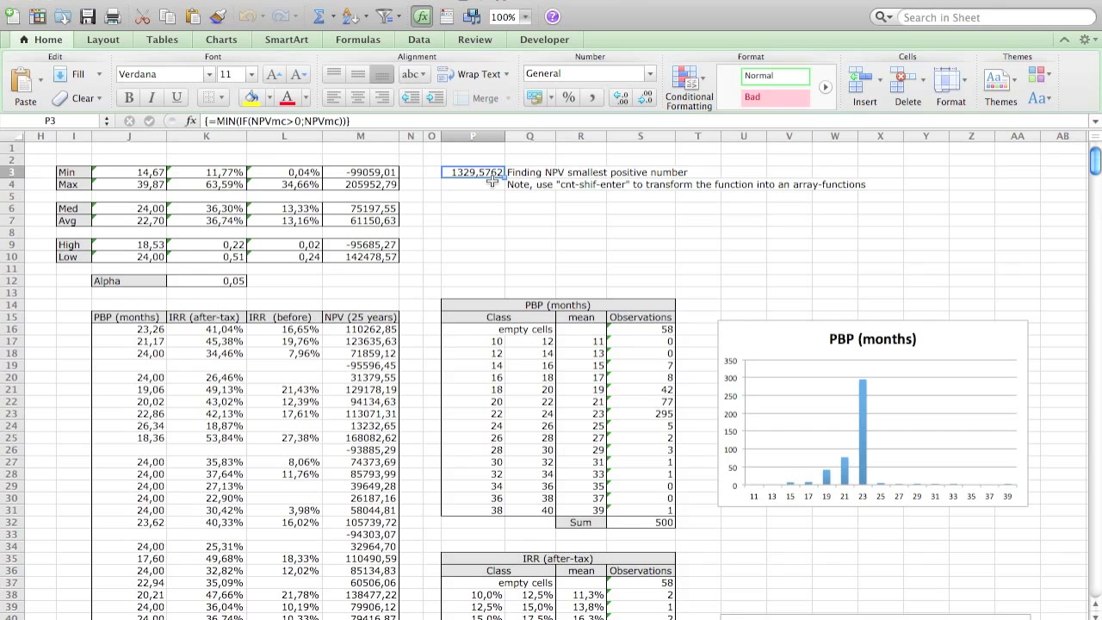
click(363, 119)
key(Return)
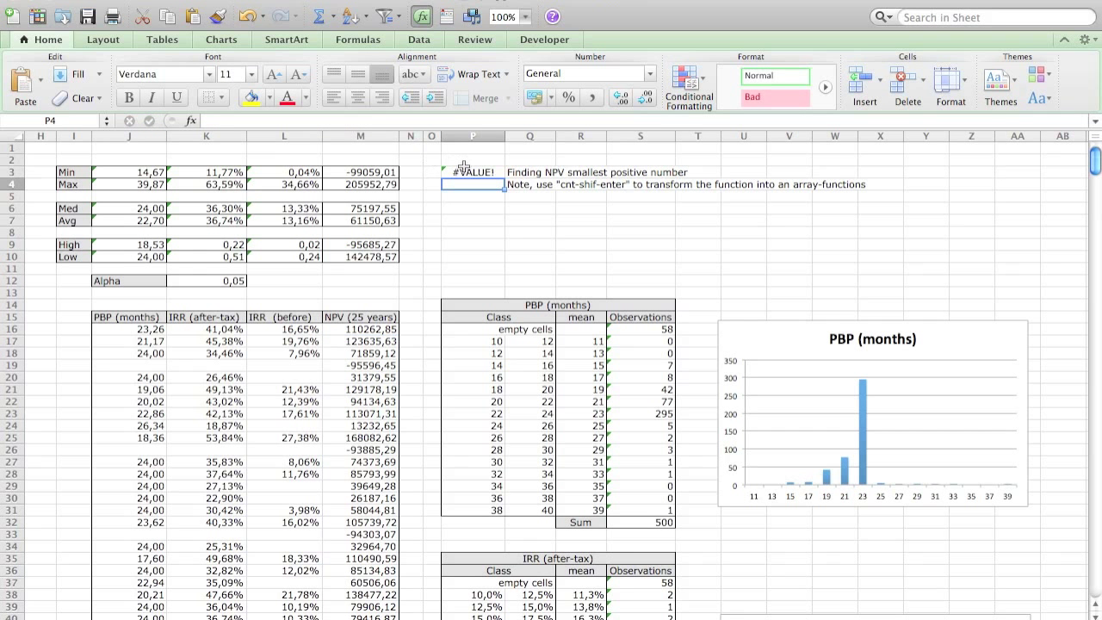
click(463, 169)
click(384, 122)
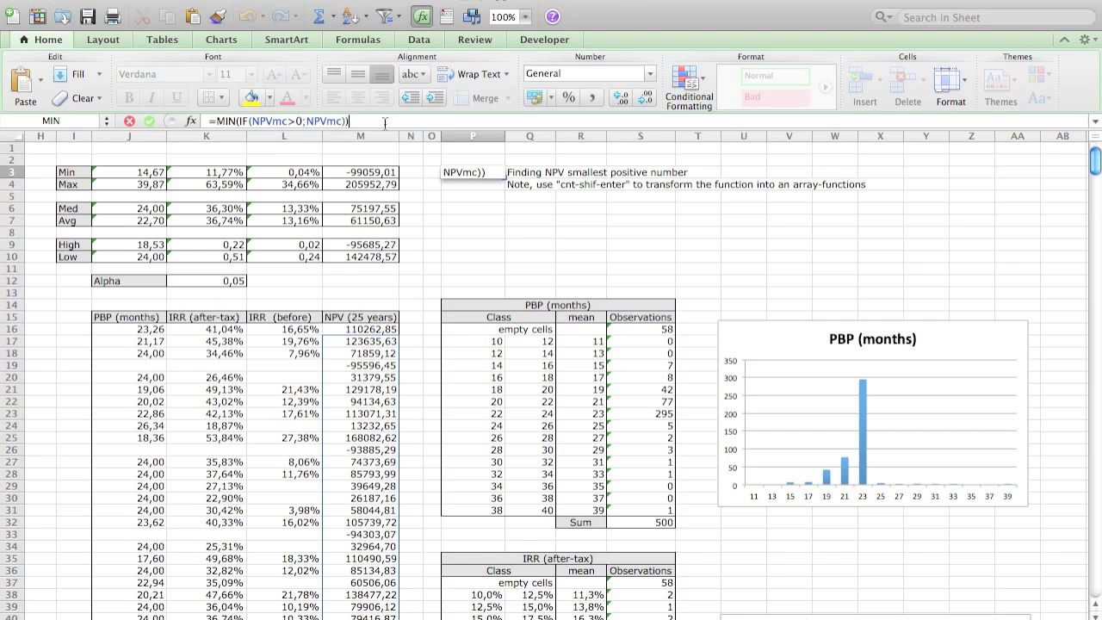
key(ctrl+shift+Return)
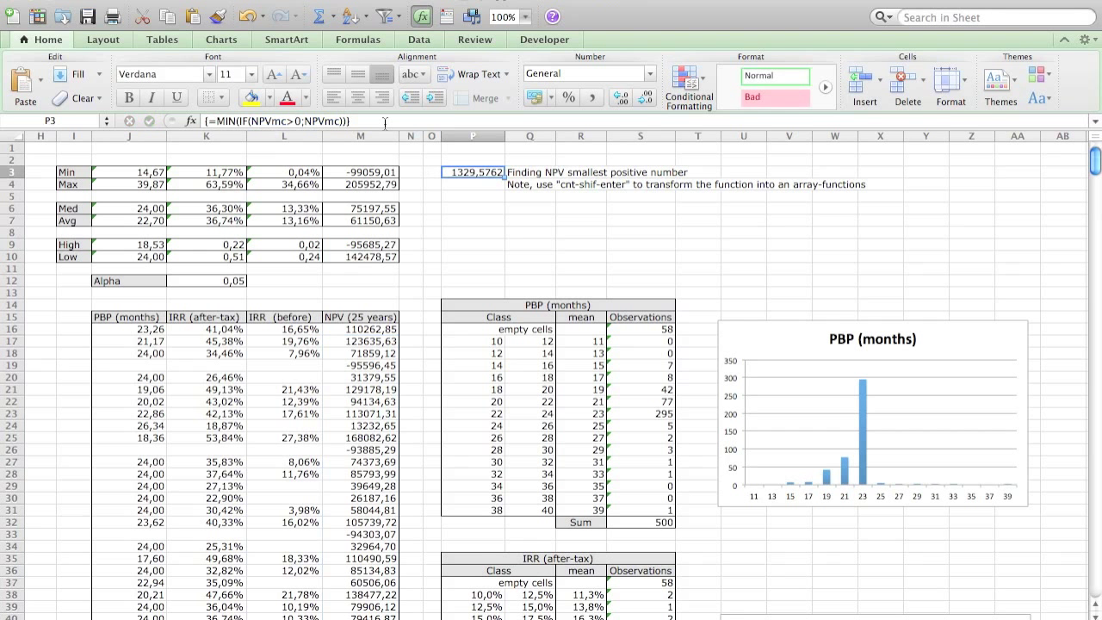
scroll(467, 192, down, 3)
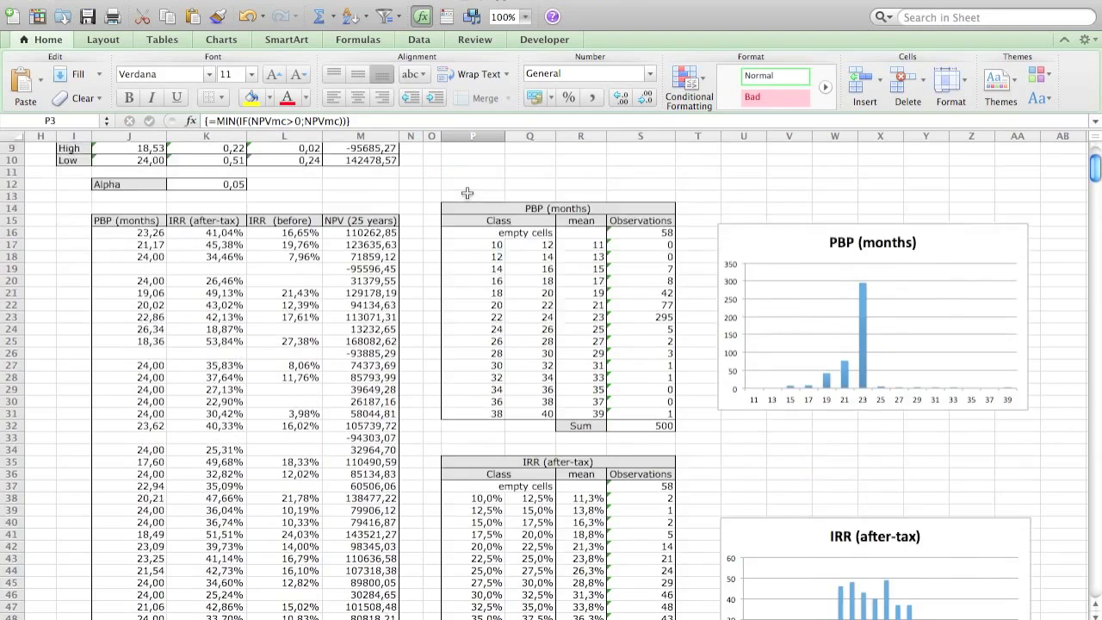
scroll(467, 197, up, 3)
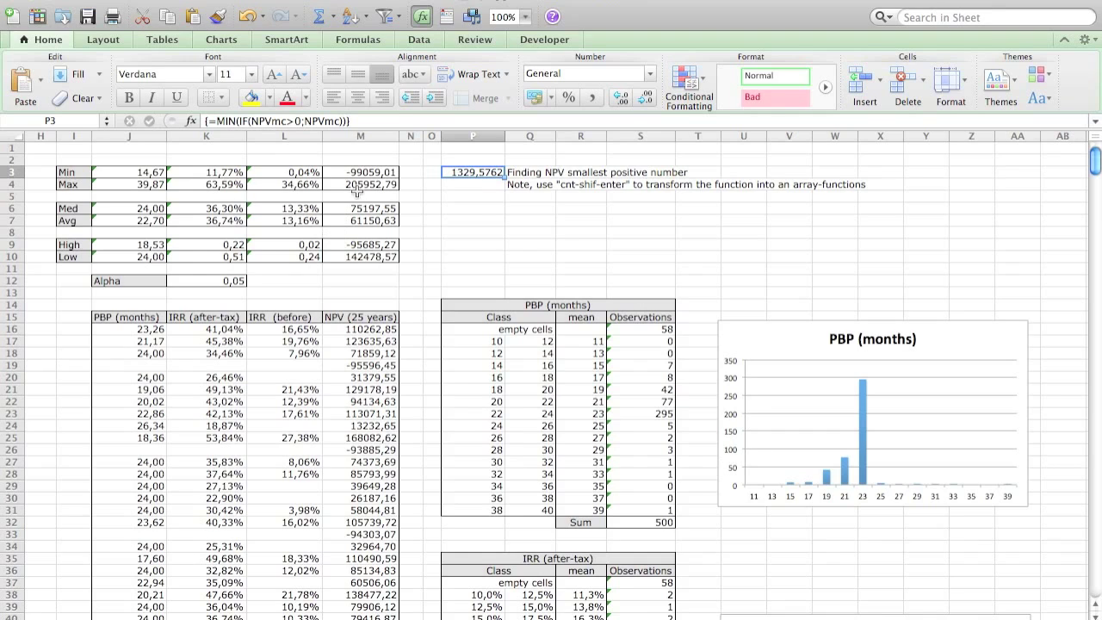
scroll(506, 232, down, 15)
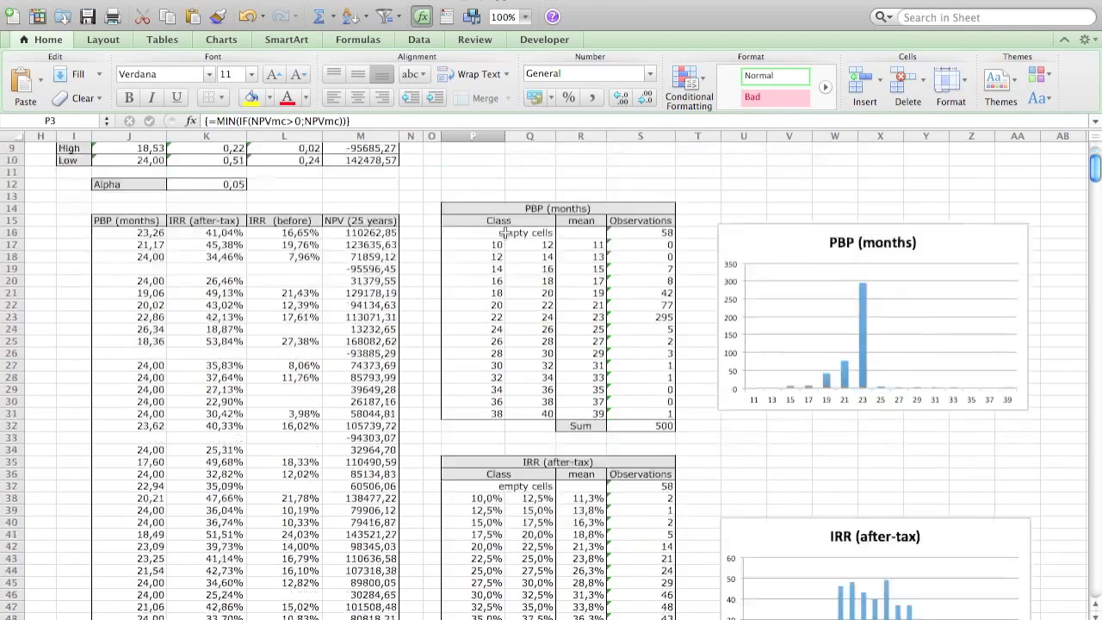
scroll(506, 232, down, 11)
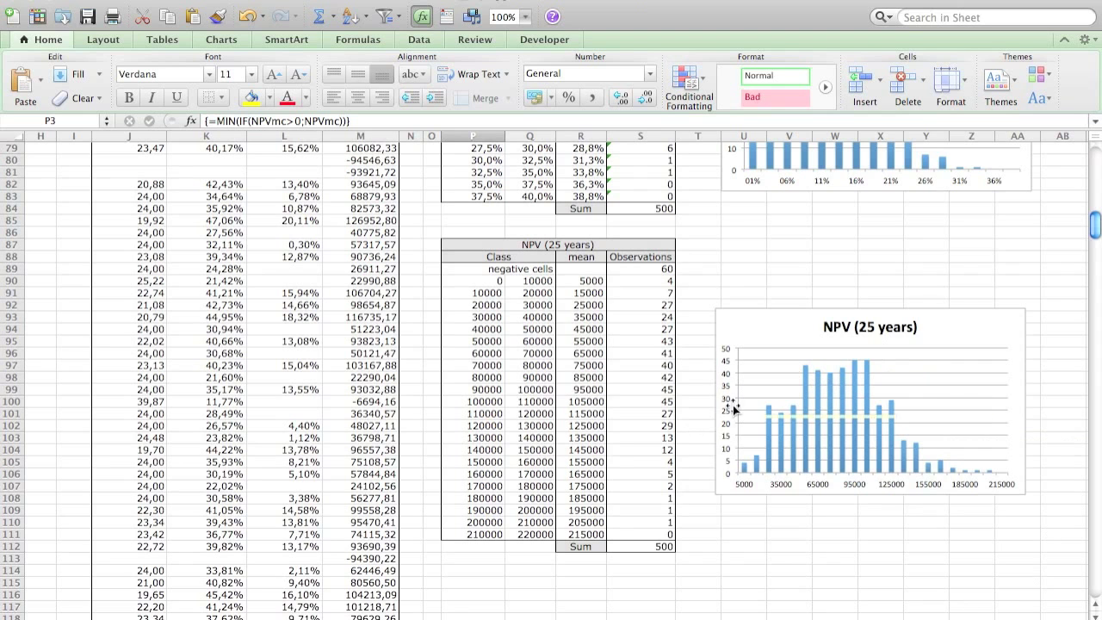
mouse_move(778, 432)
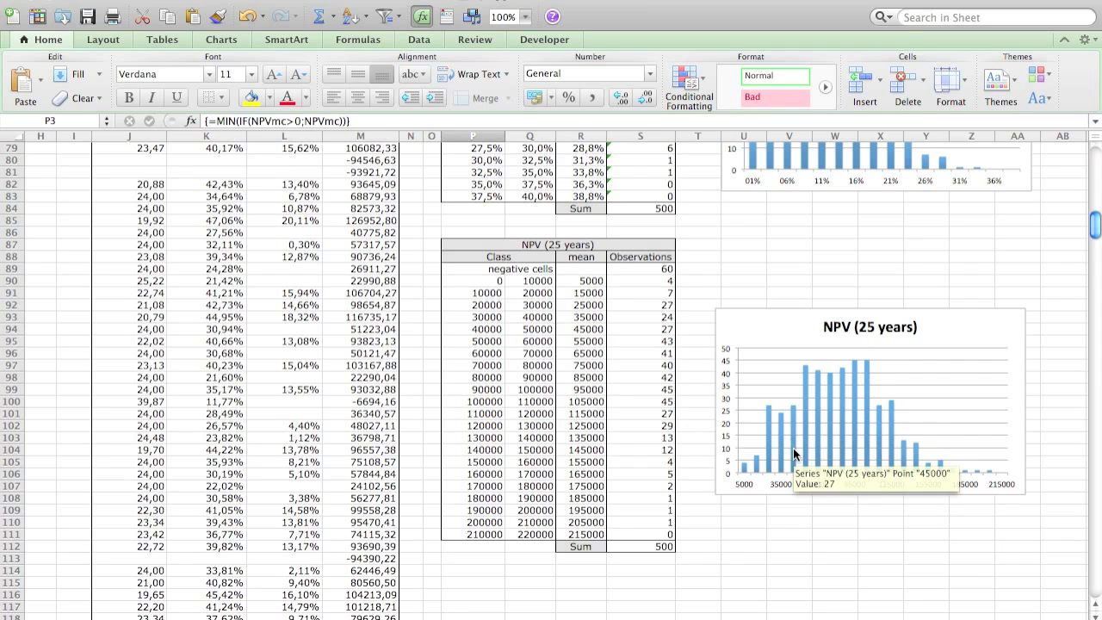
scroll(793, 448, up, 6)
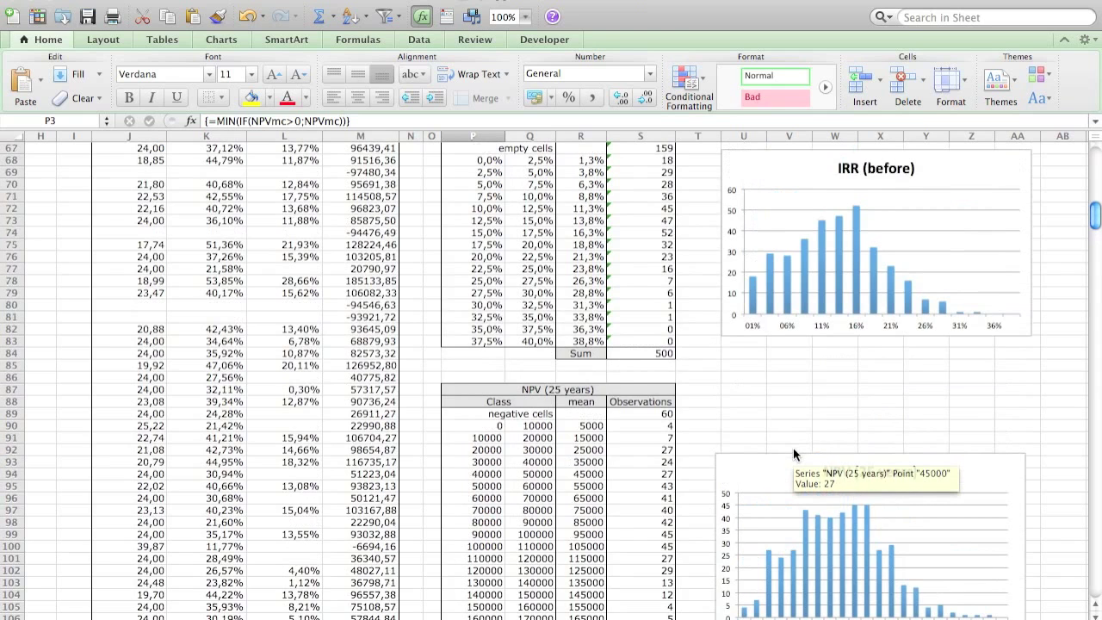
scroll(793, 446, down, 4)
mouse_move(852, 466)
scroll(852, 467, up, 14)
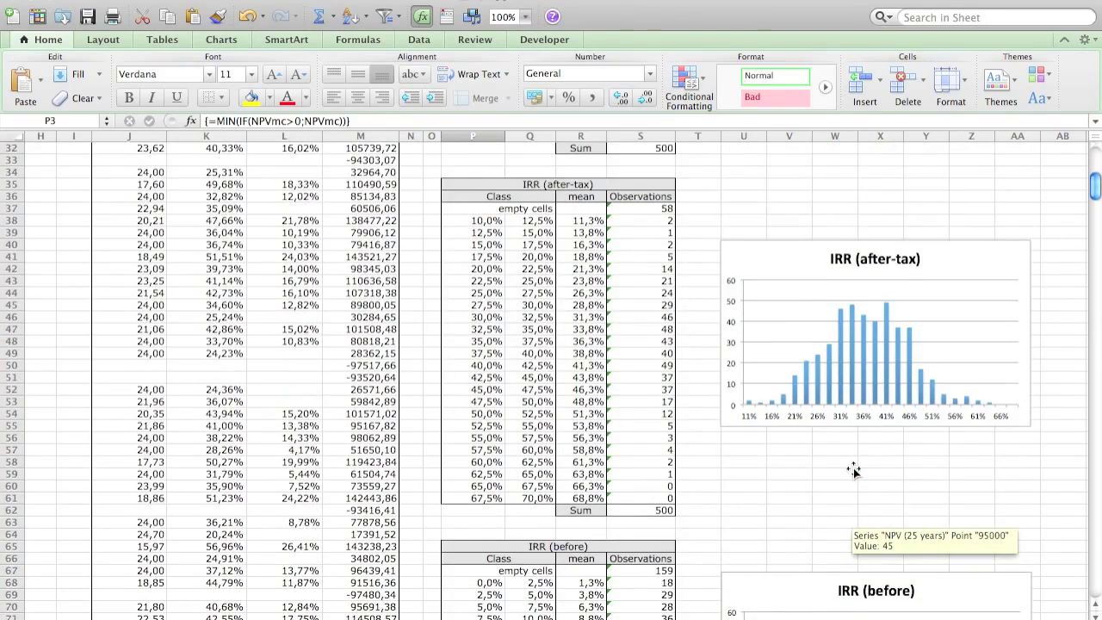
scroll(853, 467, up, 5)
scroll(532, 419, up, 4)
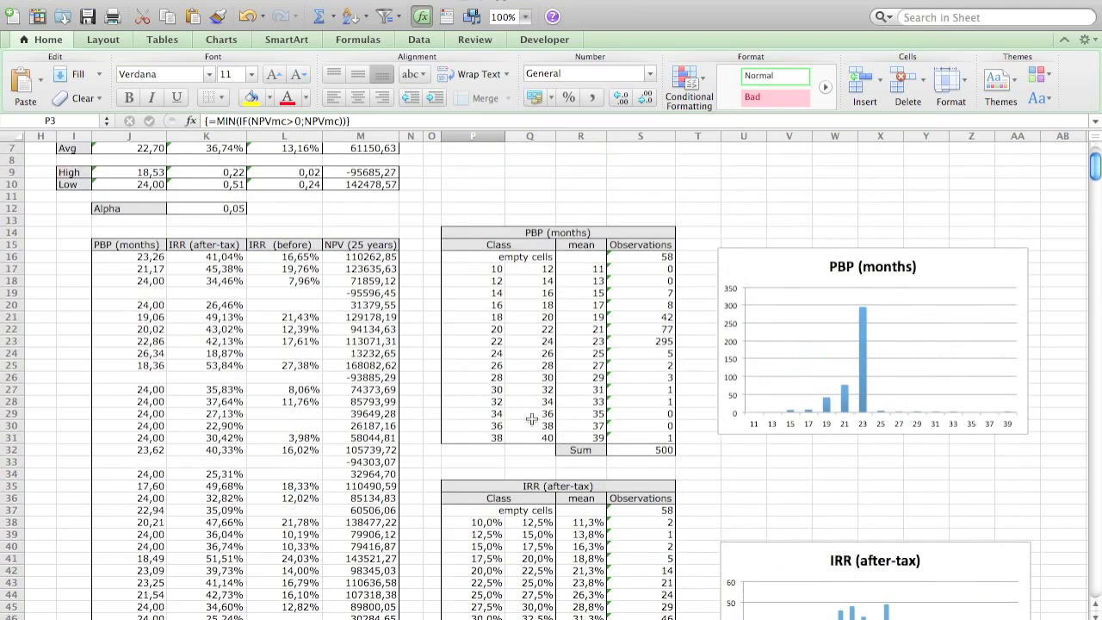